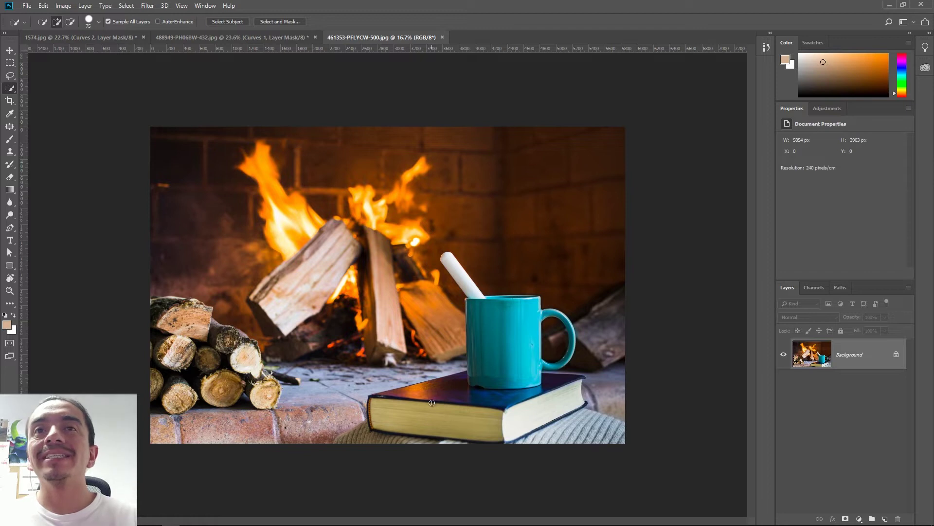
# Step: Zoom in on the fireplace photo with the teal mug on the book
pyautogui.press('z')
pyautogui.moveTo(503, 350)
pyautogui.mouseDown()
pyautogui.moveTo(529, 358)
pyautogui.moveTo(496, 357)
pyautogui.mouseUp()
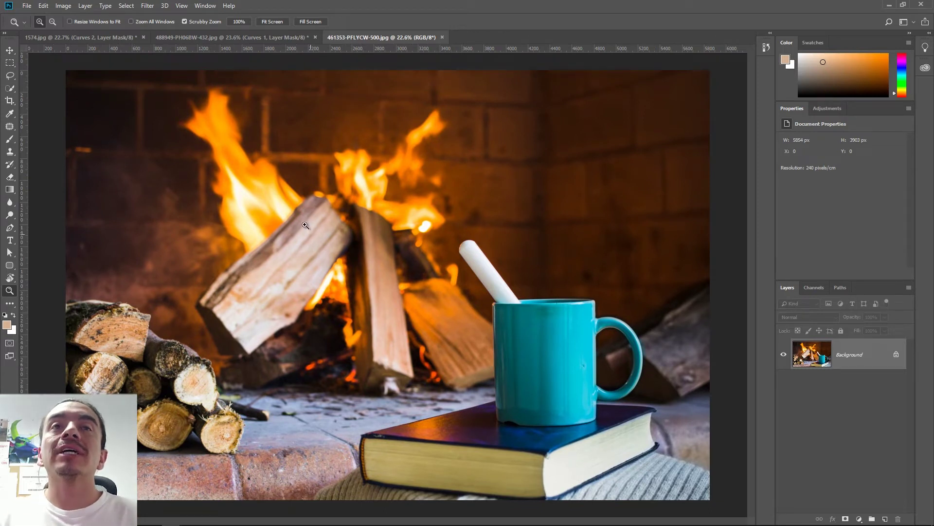
pyautogui.click(61, 6)
pyautogui.moveTo(78, 32)
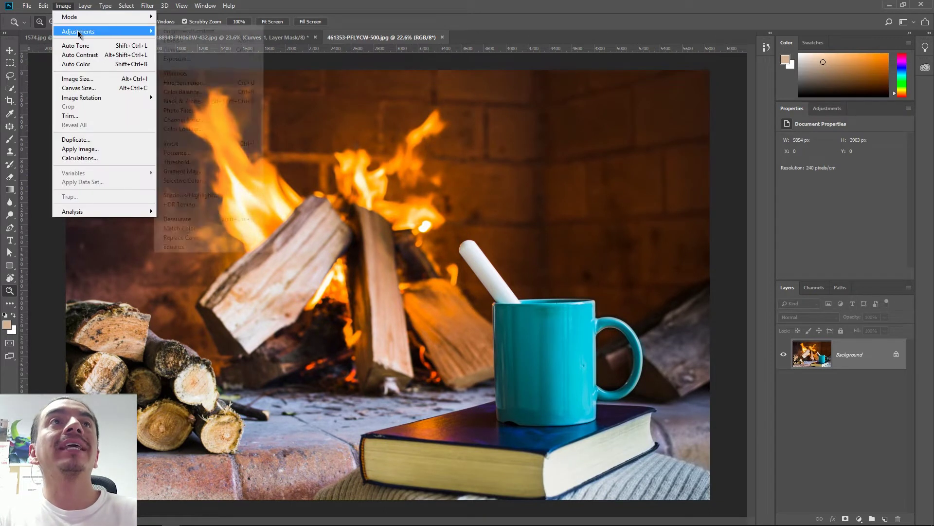
pyautogui.click(234, 83)
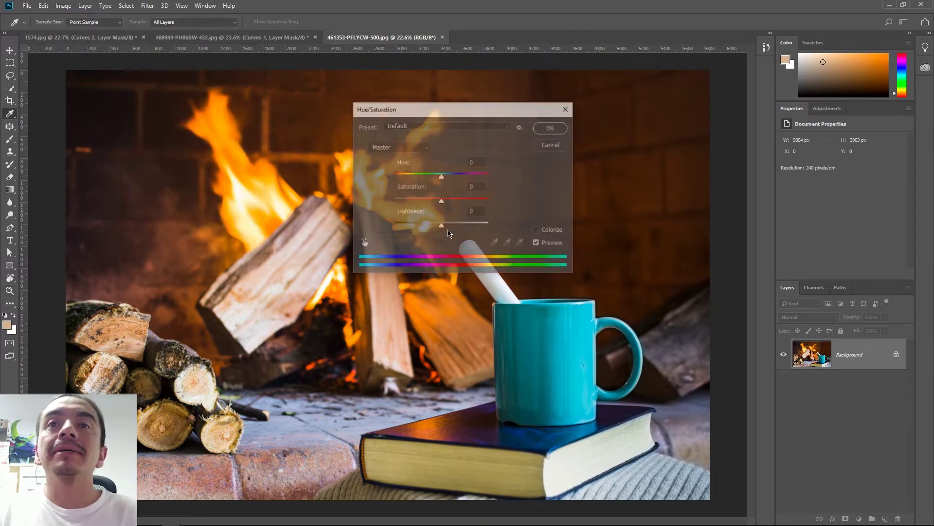
pyautogui.moveTo(441, 175)
pyautogui.mouseDown()
pyautogui.moveTo(458, 176)
pyautogui.moveTo(424, 177)
pyautogui.mouseUp()
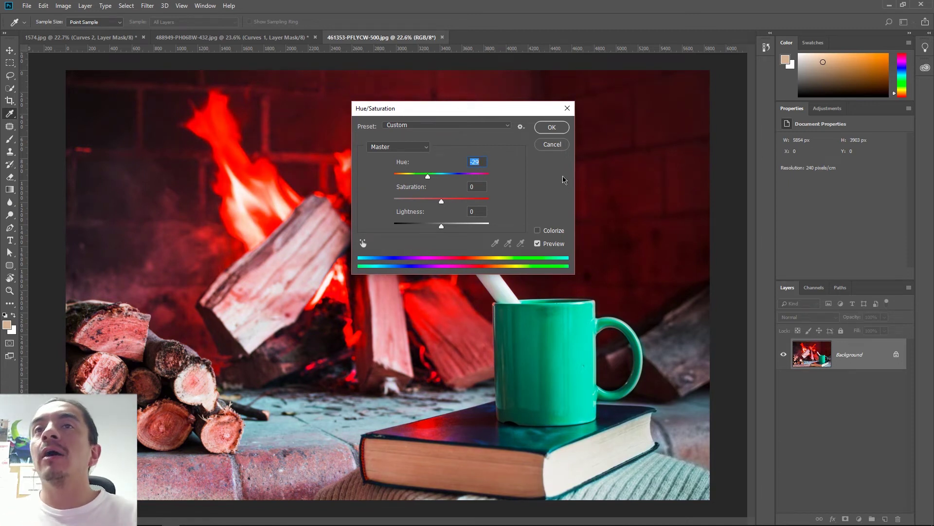
pyautogui.click(553, 145)
pyautogui.press('z')
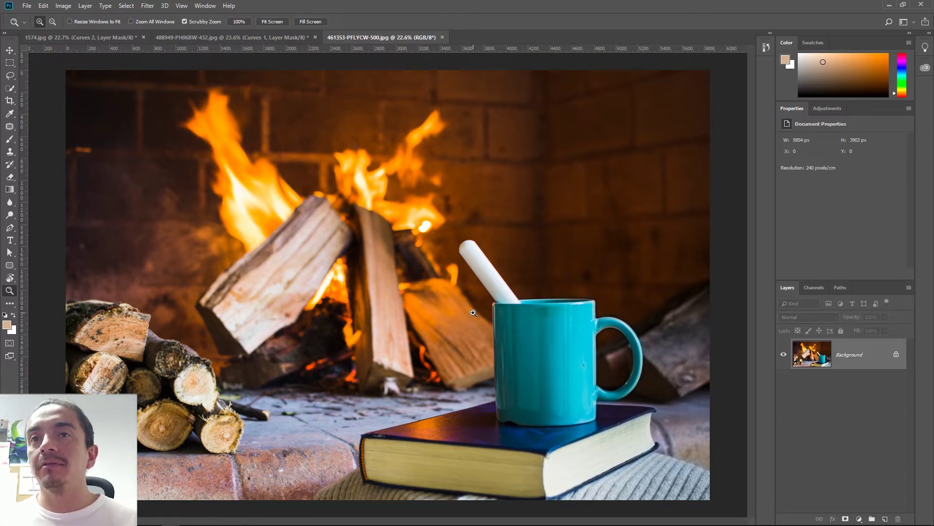
# Step: Quick-select the mug's body, handle and rim
pyautogui.moveTo(554, 348); pyautogui.dragTo(465, 292)
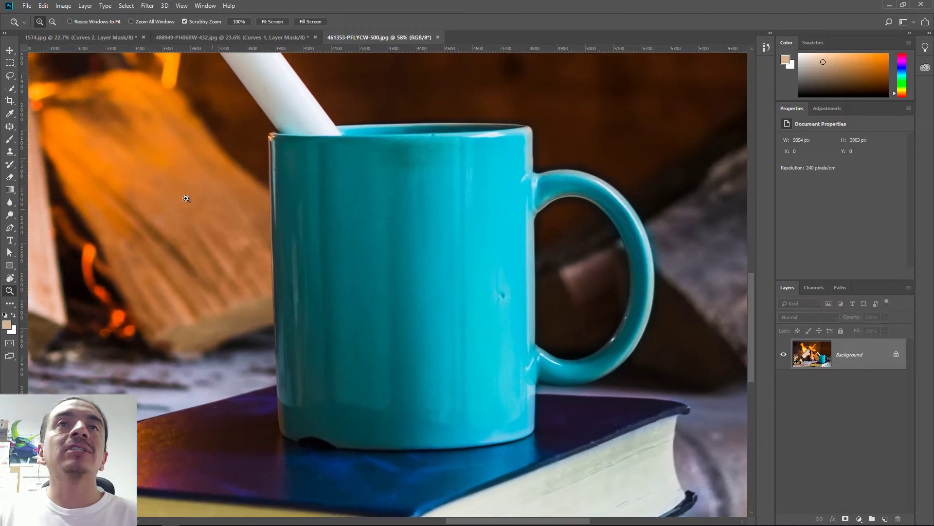
pyautogui.click(10, 90)
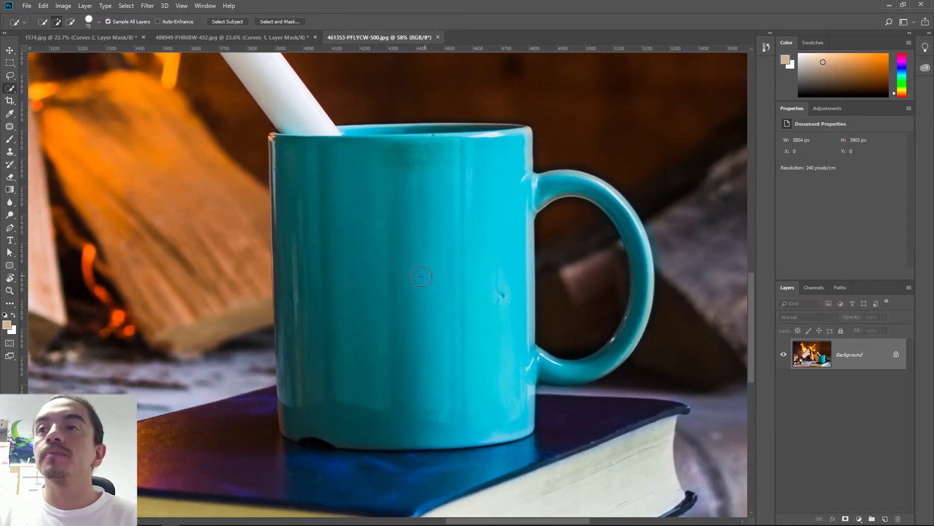
pyautogui.moveTo(464, 230); pyautogui.dragTo(402, 187)
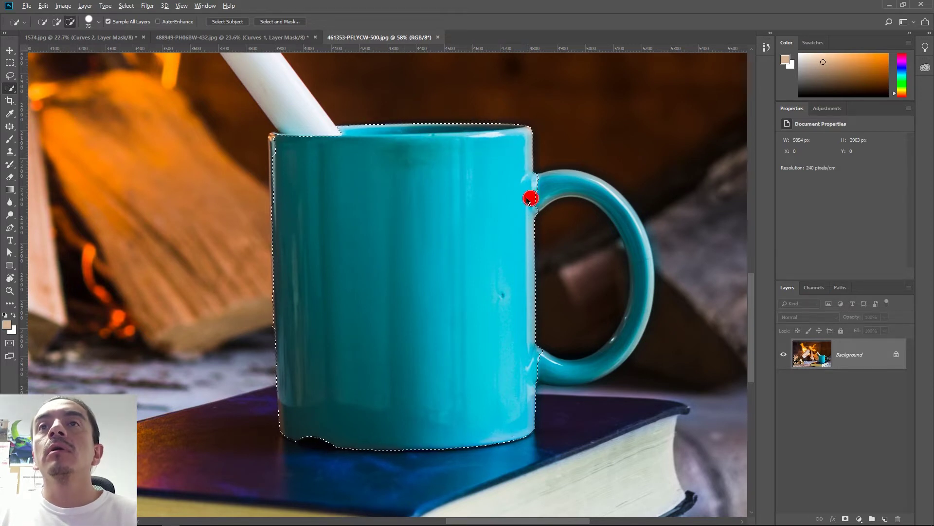
pyautogui.moveTo(532, 188); pyautogui.dragTo(556, 187)
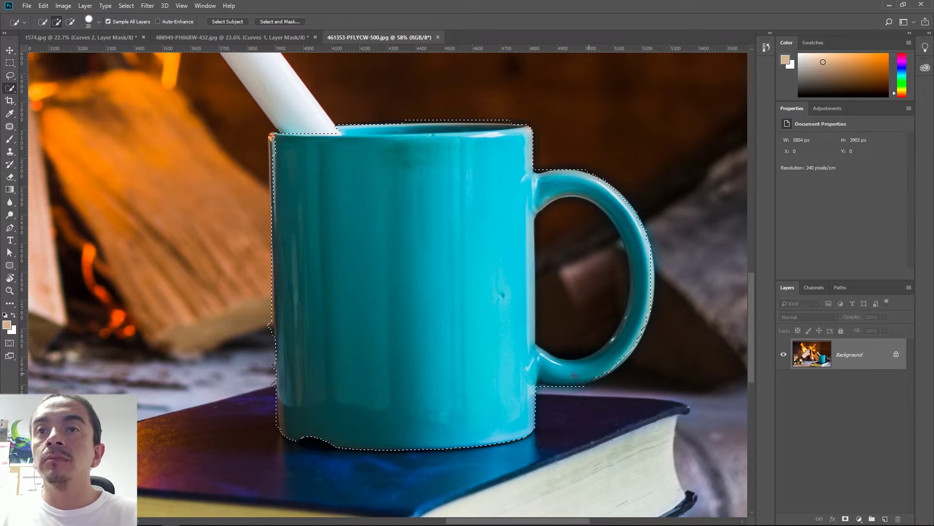
pyautogui.moveTo(413, 401)
pyautogui.mouseDown()
pyautogui.moveTo(300, 368)
pyautogui.moveTo(274, 147)
pyautogui.mouseUp()
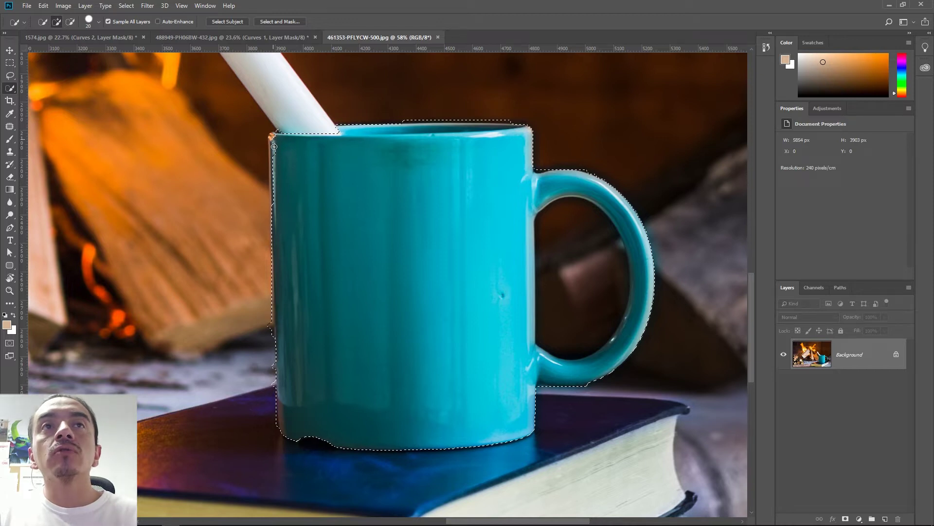
pyautogui.moveTo(281, 256); pyautogui.dragTo(360, 293)
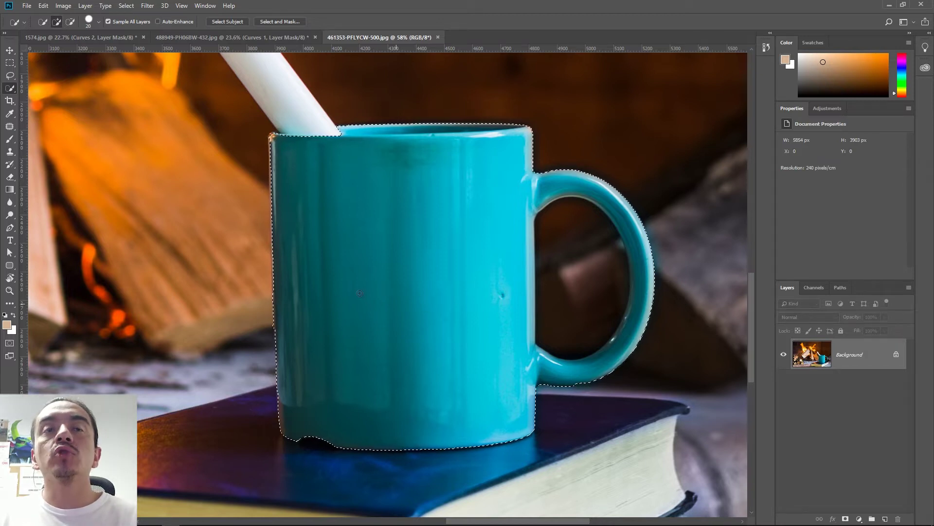
# Step: With a smaller brush, extend the selection along the mug's upper-left rim and left edge
pyautogui.press('z')
pyautogui.moveTo(277, 173)
pyautogui.mouseDown()
pyautogui.moveTo(398, 206)
pyautogui.moveTo(385, 202)
pyautogui.mouseUp()
pyautogui.press('w')
pyautogui.moveTo(382, 157); pyautogui.dragTo(374, 141)
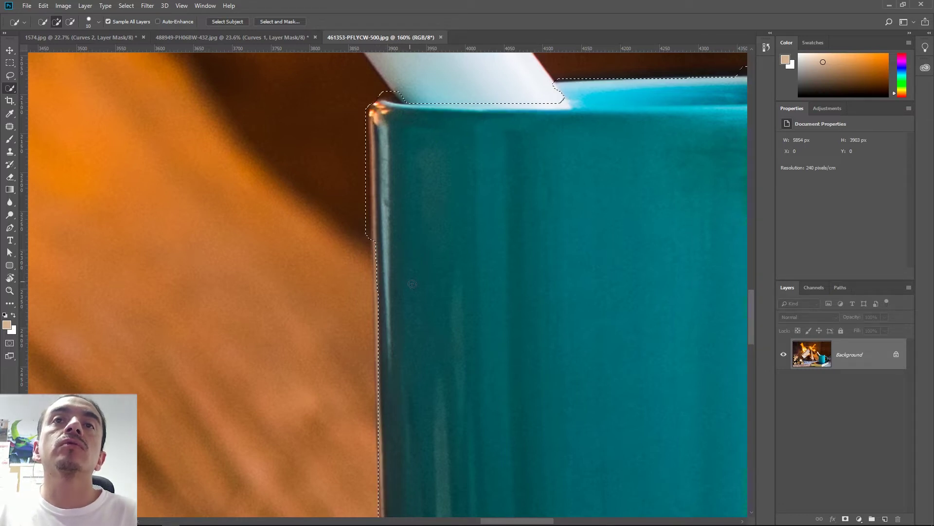
pyautogui.moveTo(412, 280)
pyautogui.mouseDown()
pyautogui.moveTo(381, 278)
pyautogui.moveTo(381, 371)
pyautogui.mouseUp()
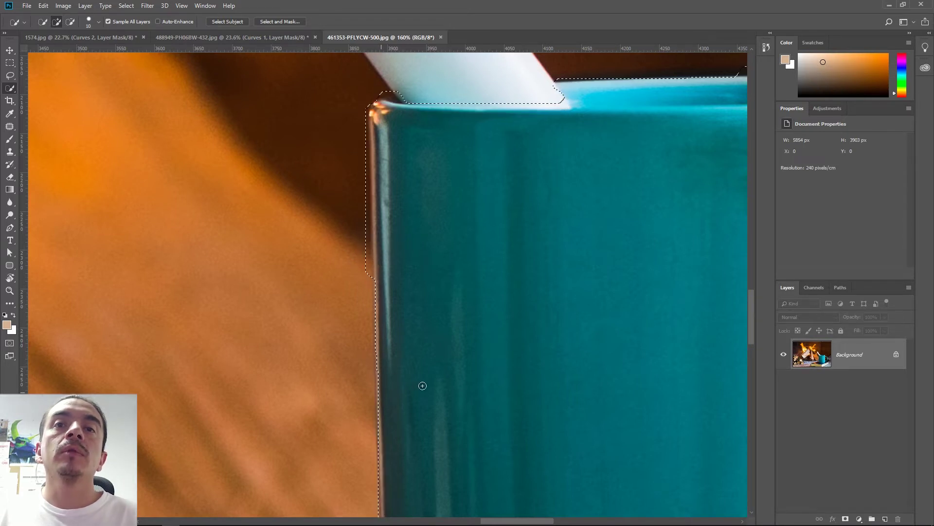
pyautogui.press('z')
pyautogui.hotkey('ctrl', '0')
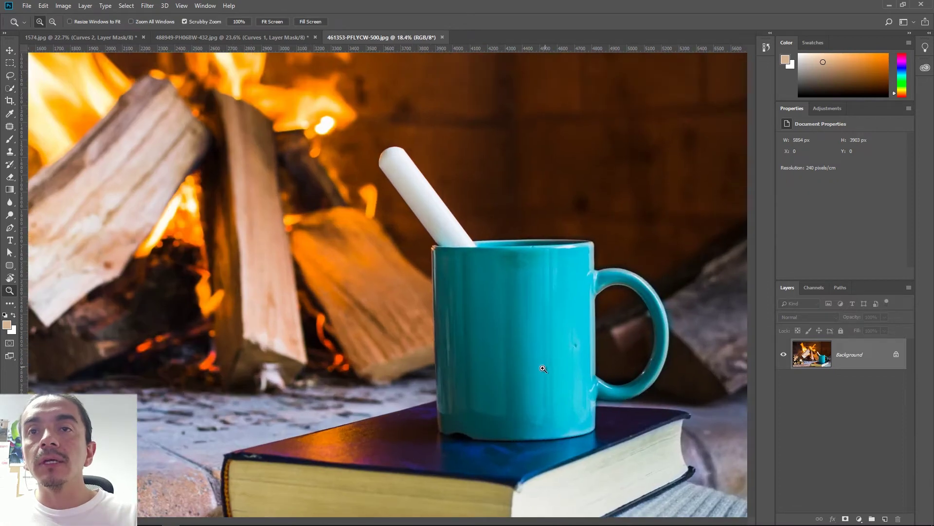
# Step: Subtract the background gap inside the mug handle from the selection
pyautogui.click(620, 337)
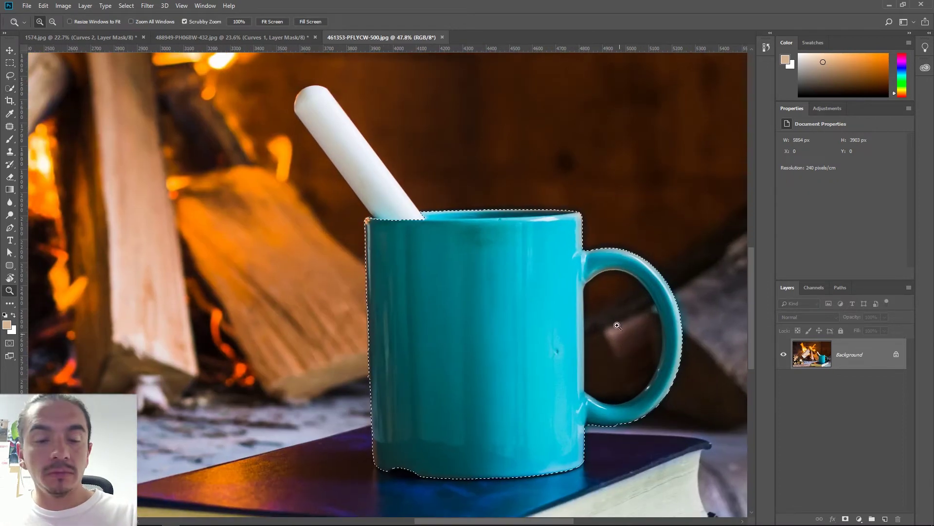
pyautogui.press('w')
pyautogui.moveTo(621, 328); pyautogui.dragTo(631, 323)
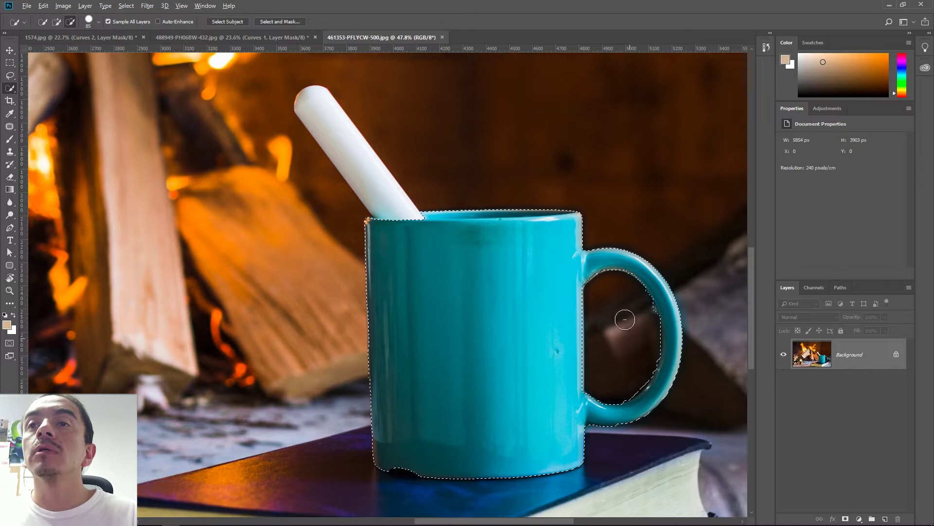
pyautogui.press('z')
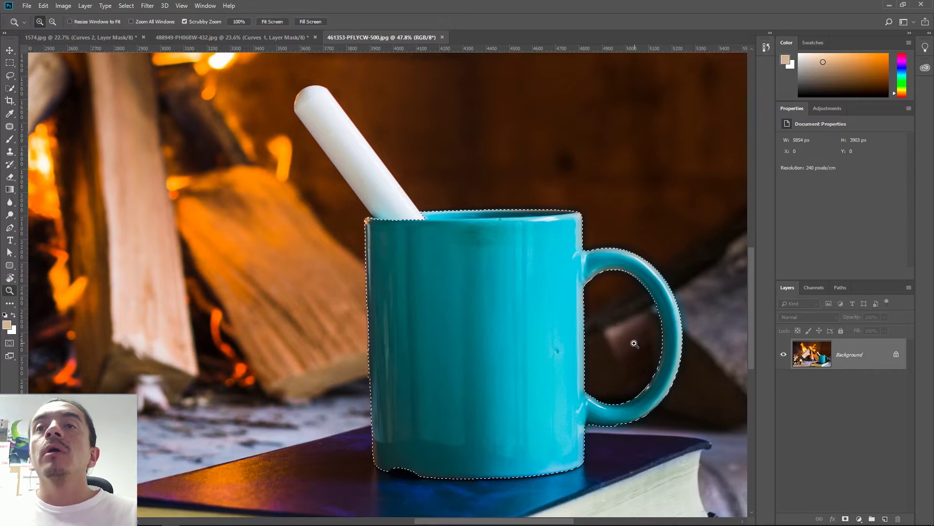
pyautogui.moveTo(633, 331); pyautogui.dragTo(617, 339)
pyautogui.click(617, 339)
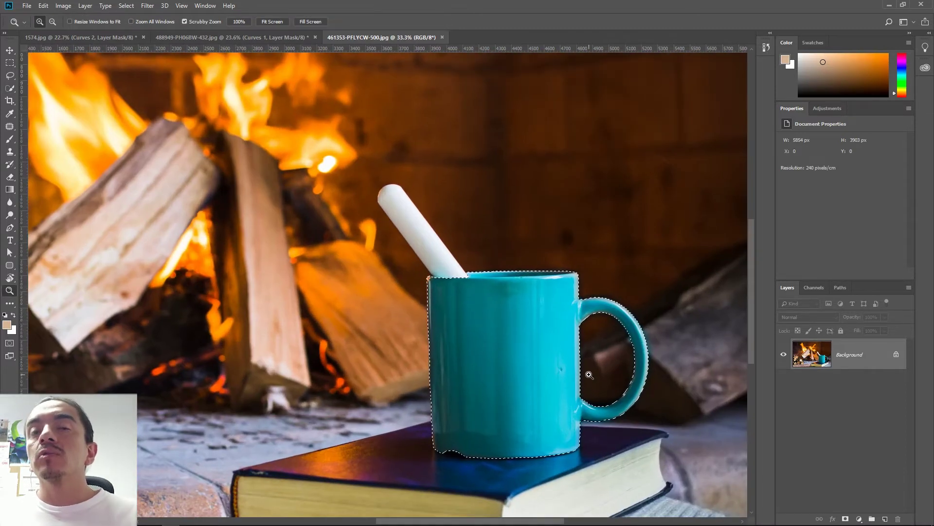
pyautogui.click(828, 108)
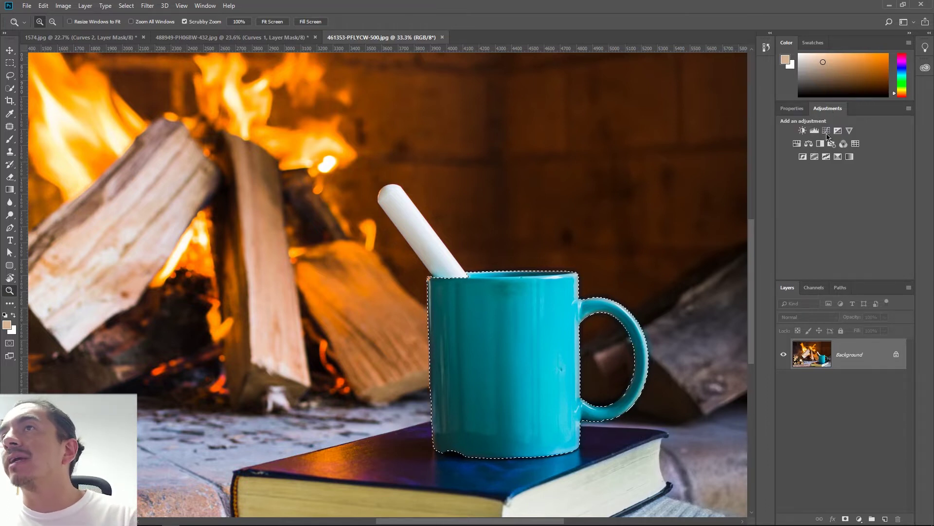
# Step: Add a mug-masked Curves layer bent down to darken the mug, comparing before and after
pyautogui.click(827, 131)
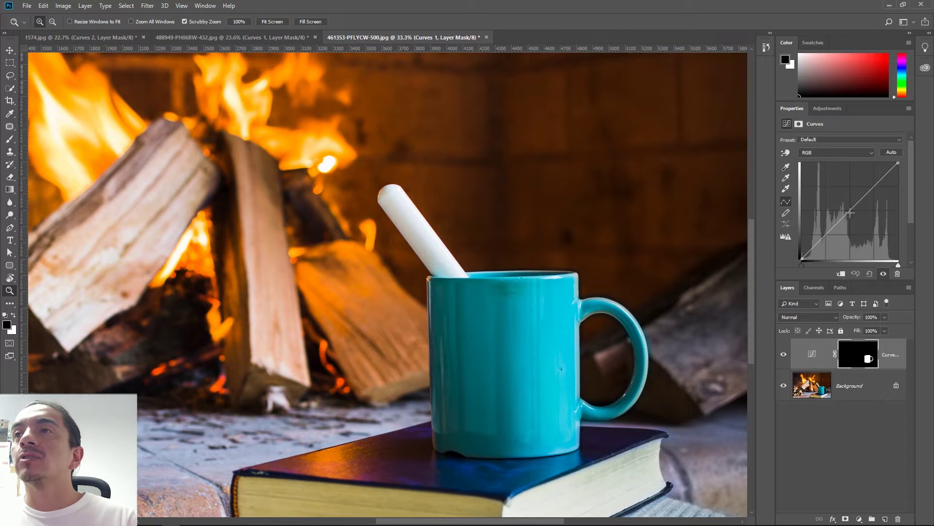
pyautogui.moveTo(849, 211)
pyautogui.mouseDown()
pyautogui.moveTo(867, 225)
pyautogui.moveTo(838, 198)
pyautogui.moveTo(858, 216)
pyautogui.mouseUp()
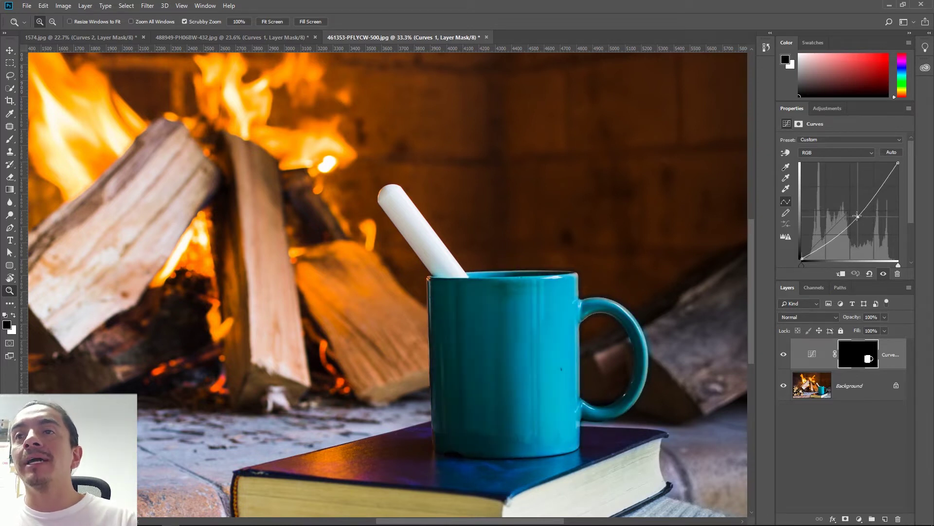
pyautogui.moveTo(858, 216); pyautogui.dragTo(860, 218)
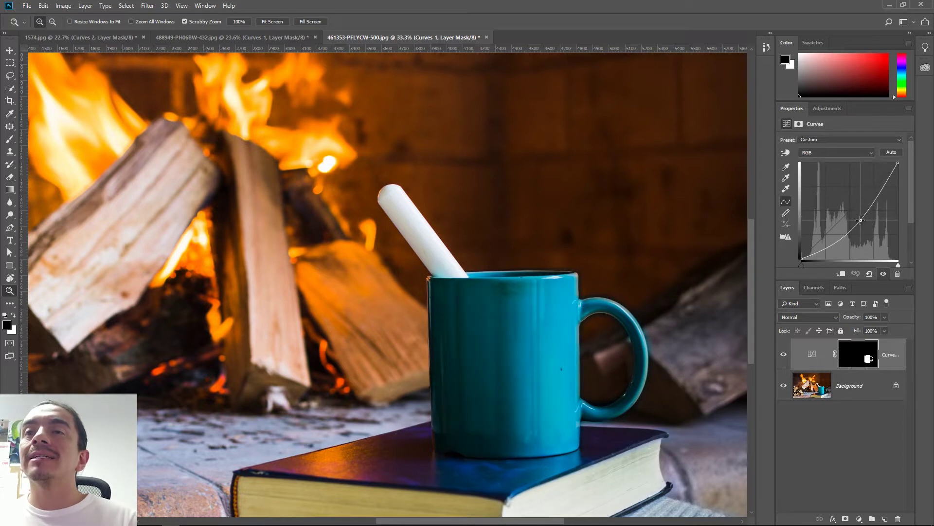
pyautogui.click(784, 357)
pyautogui.click(785, 357)
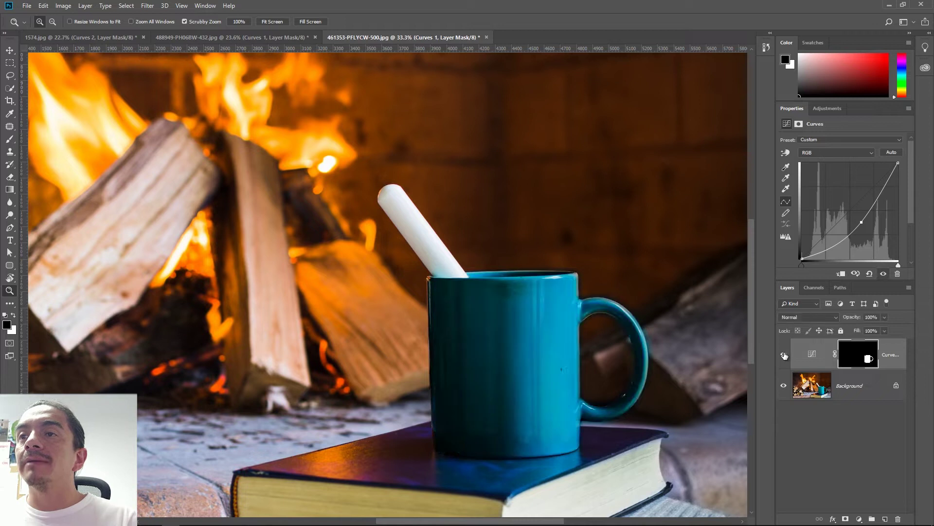
pyautogui.click(784, 356)
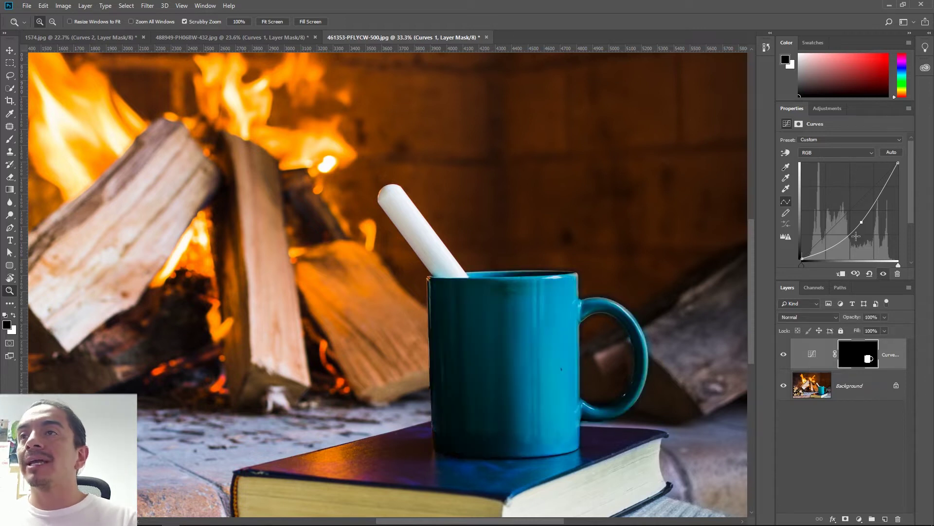
pyautogui.moveTo(865, 223); pyautogui.dragTo(864, 221)
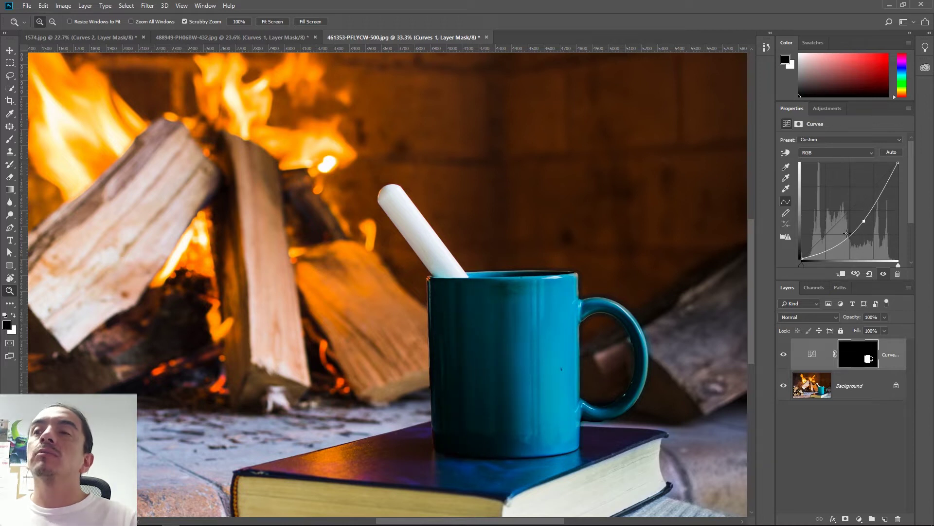
# Step: Reload the mug selection from the Curves layer mask
pyautogui.click(852, 385)
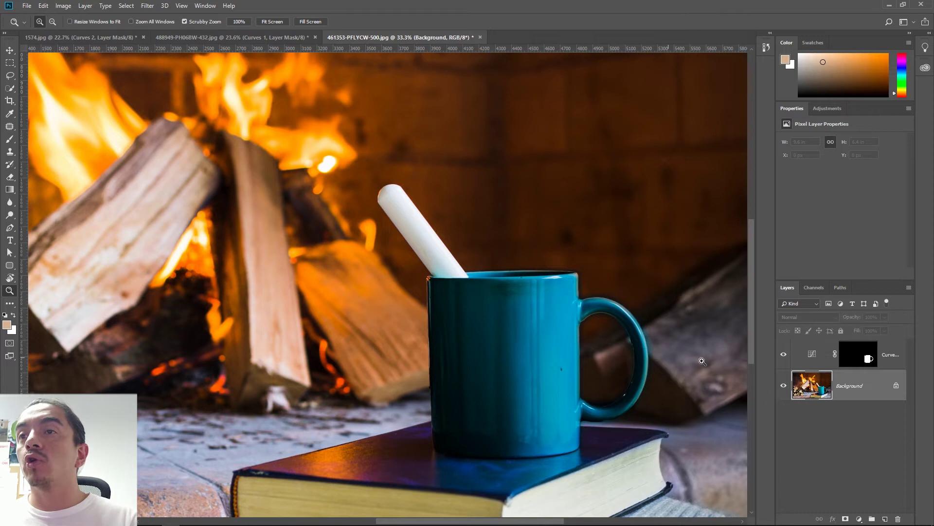
pyautogui.click(867, 359)
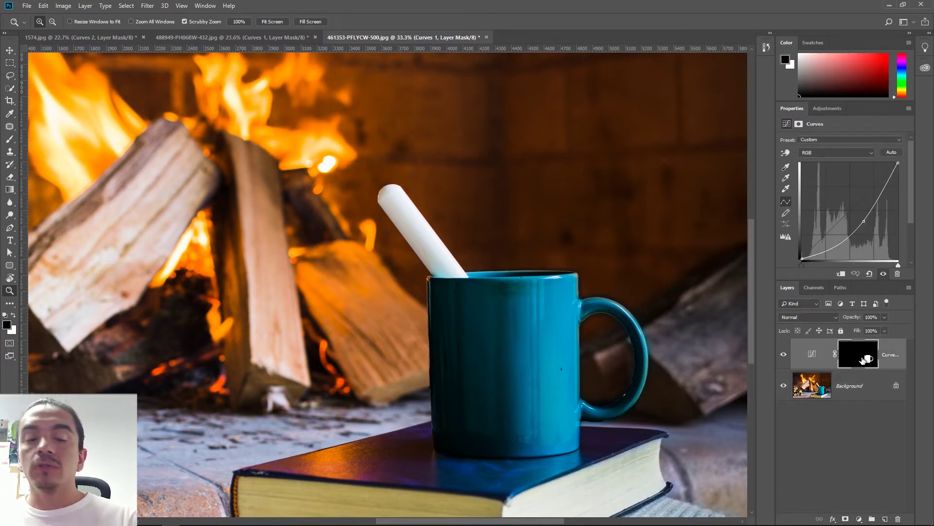
pyautogui.keyDown('ctrl'); pyautogui.click(867, 359); pyautogui.keyUp('ctrl')
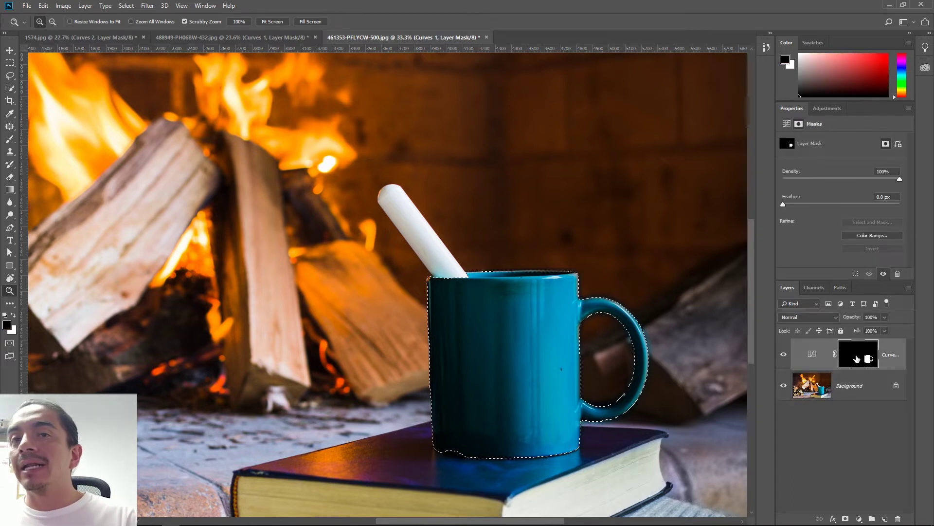
# Step: Add a second mug-masked Curves layer and hide the lower Curves layer
pyautogui.click(826, 109)
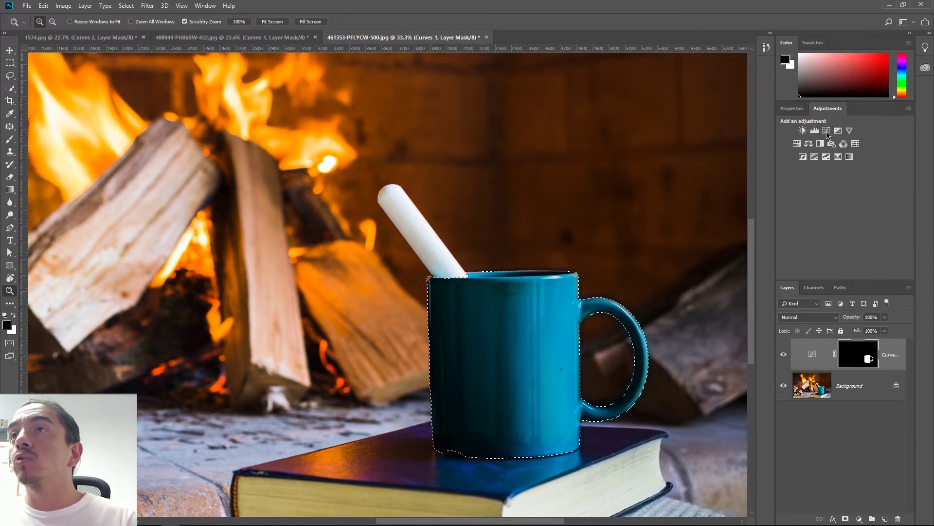
pyautogui.click(827, 131)
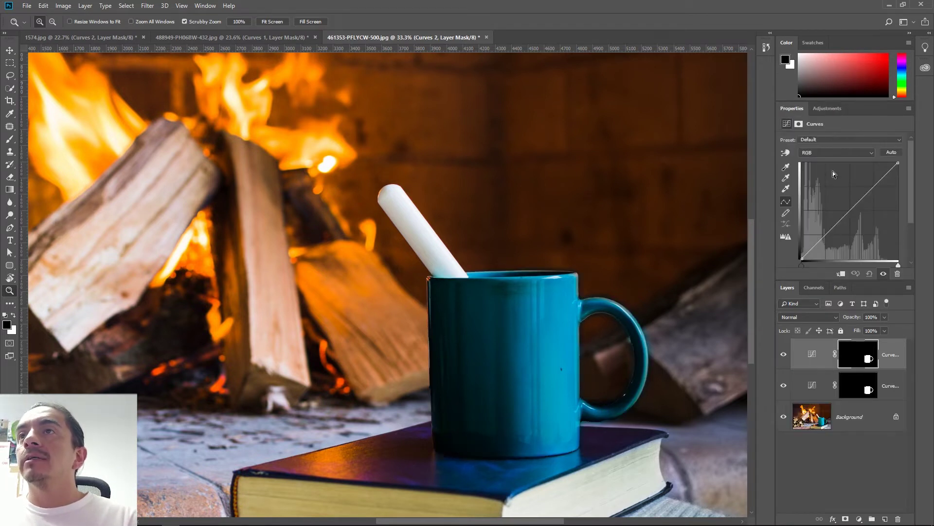
pyautogui.click(845, 154)
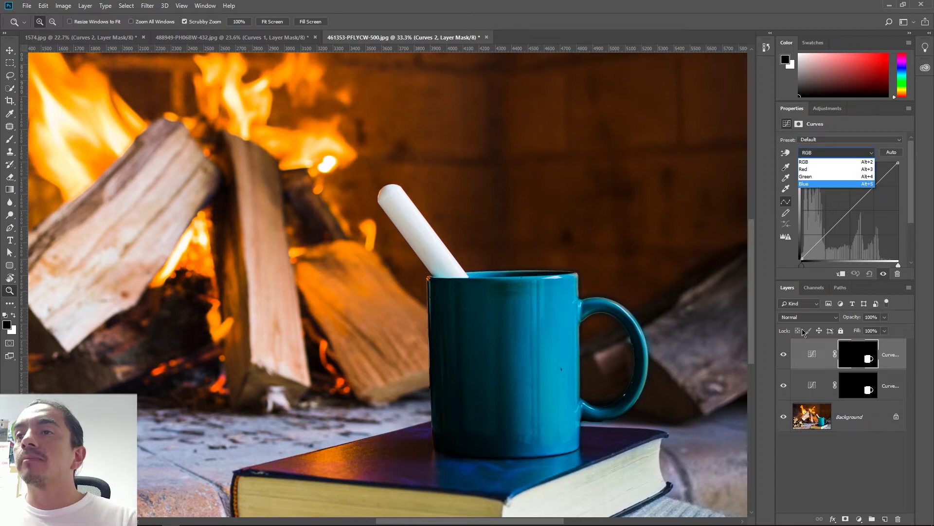
pyautogui.click(787, 388)
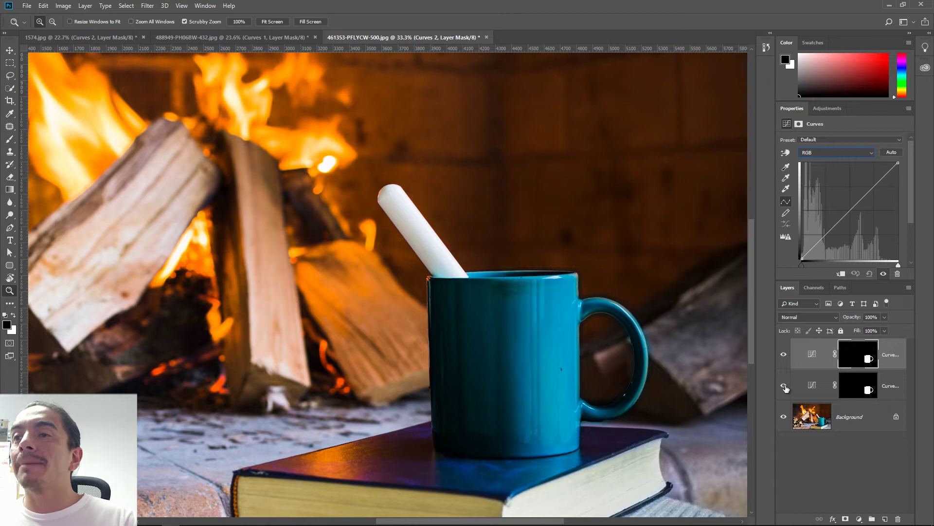
pyautogui.click(784, 386)
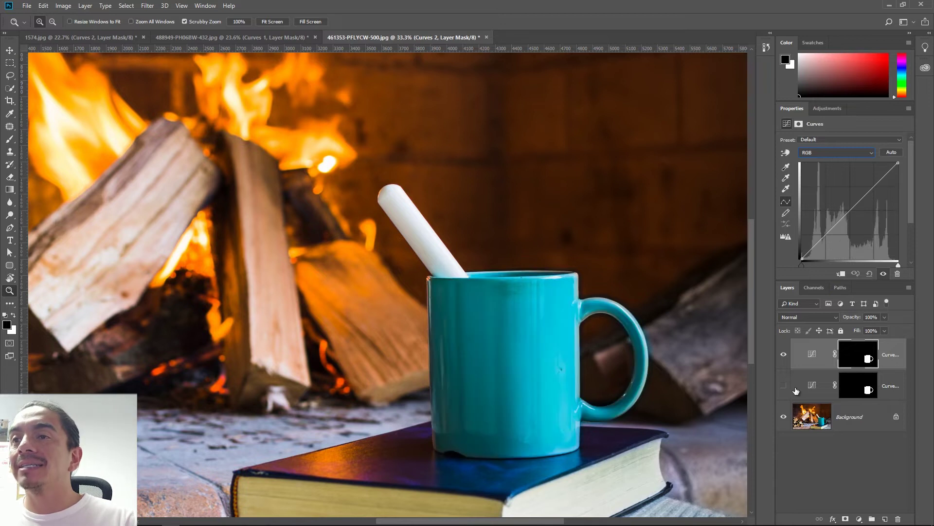
# Step: Pull down the Red and Blue channel curves to turn the mug deep green
pyautogui.click(838, 155)
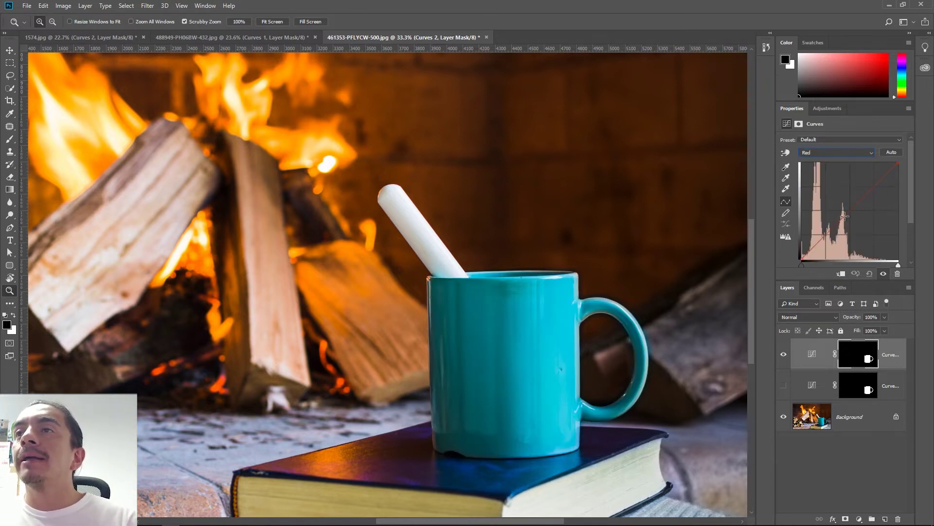
pyautogui.moveTo(850, 212); pyautogui.dragTo(860, 226)
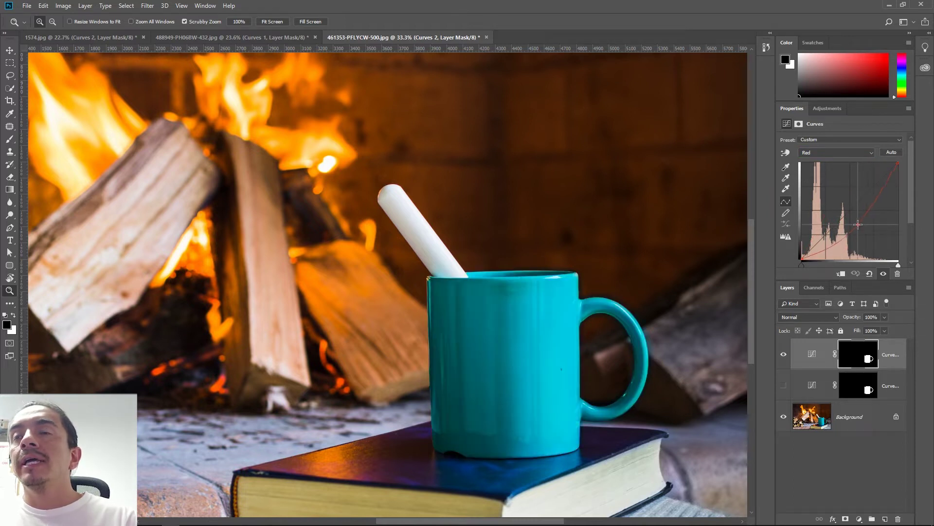
pyautogui.click(837, 153)
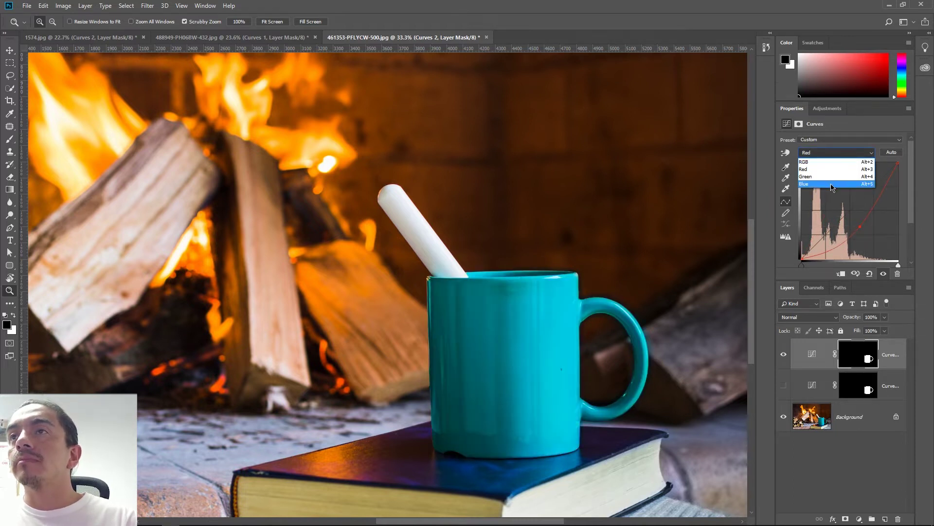
pyautogui.click(833, 188)
pyautogui.moveTo(849, 212); pyautogui.dragTo(860, 223)
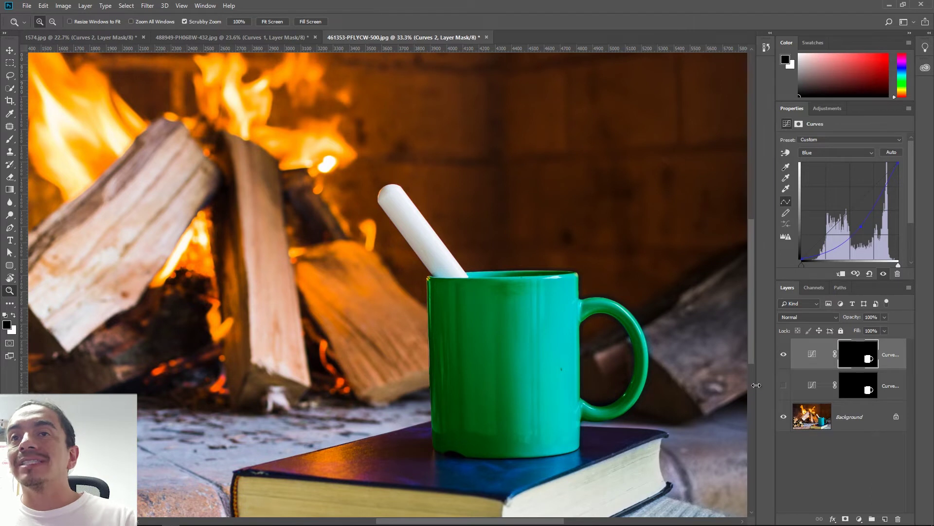
# Step: Compare the two Curves layers' visibility, then reload the mug selection from the mask
pyautogui.click(785, 359)
pyautogui.click(785, 381)
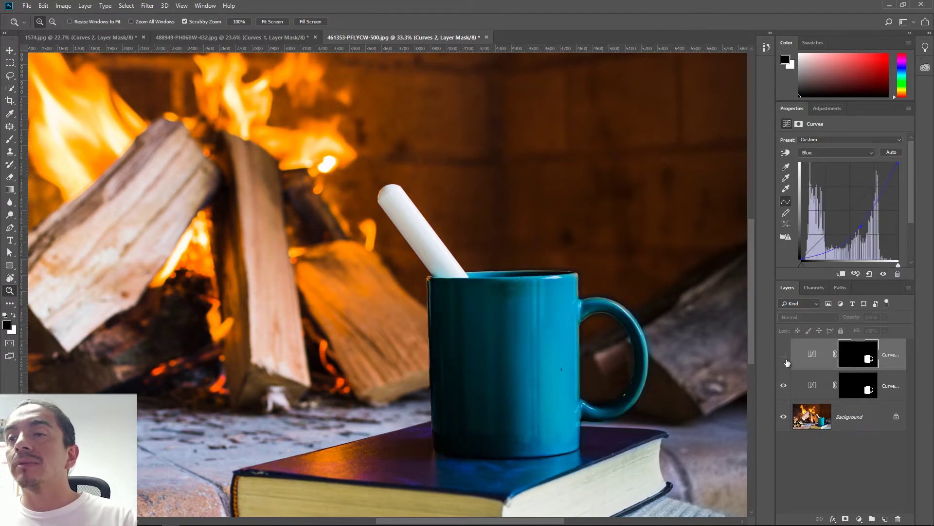
pyautogui.click(784, 355)
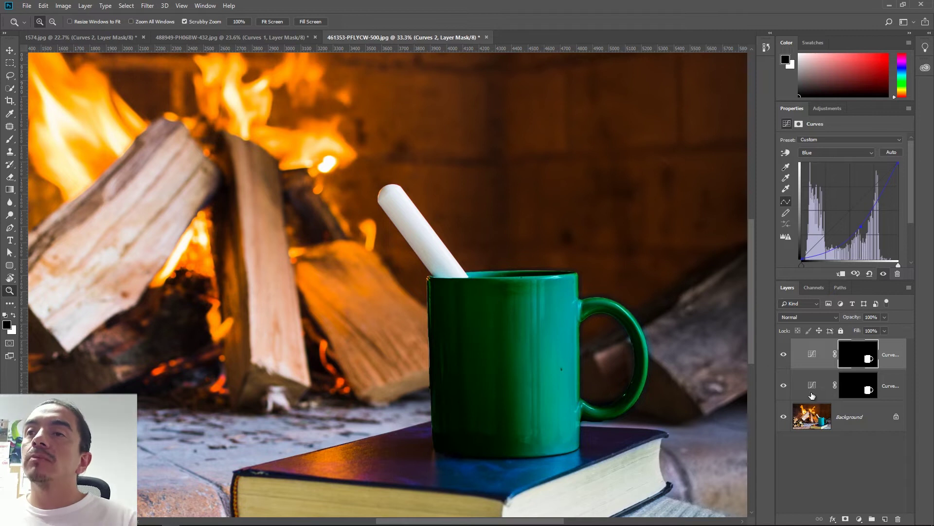
pyautogui.click(784, 355)
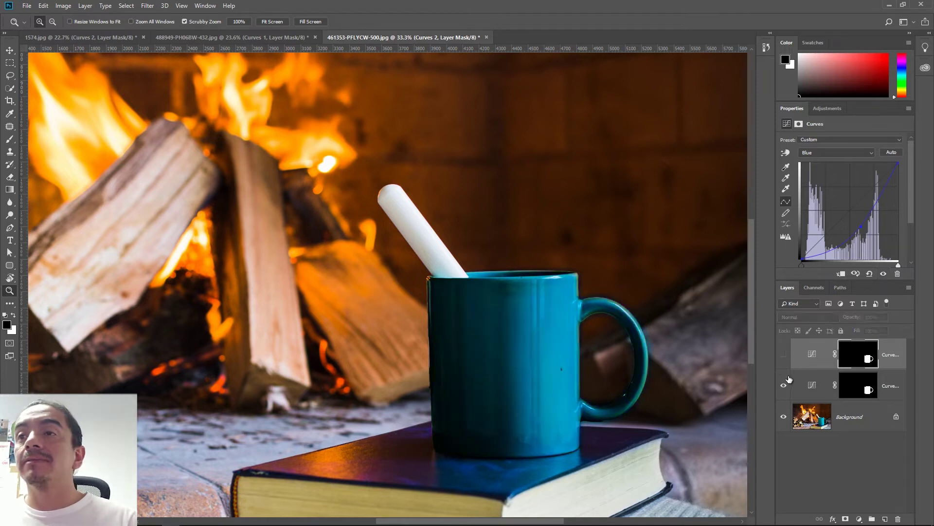
pyautogui.click(784, 384)
pyautogui.click(784, 354)
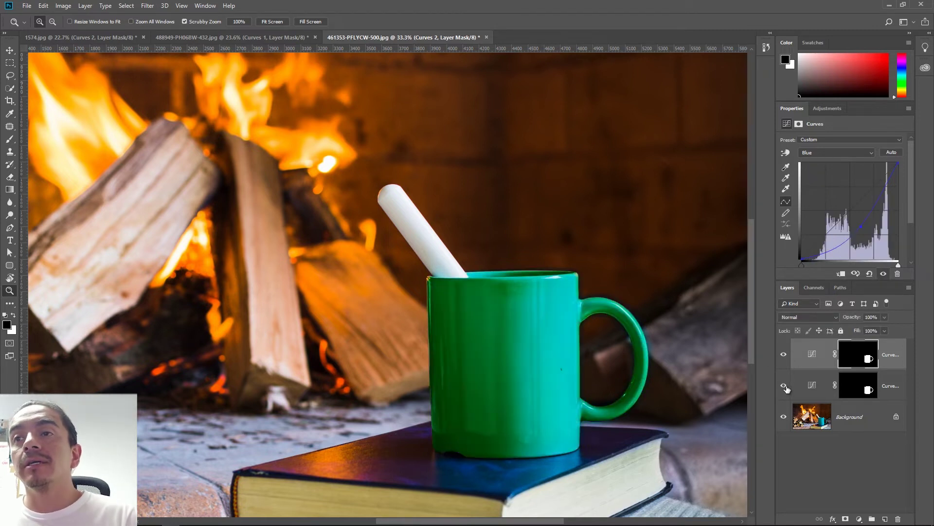
pyautogui.click(785, 385)
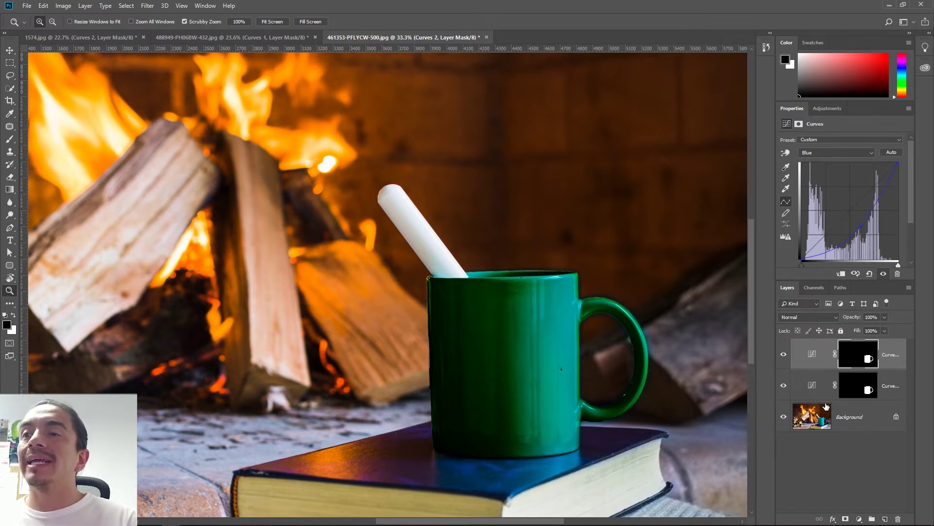
pyautogui.keyDown('ctrl'); pyautogui.click(870, 360); pyautogui.keyUp('ctrl')
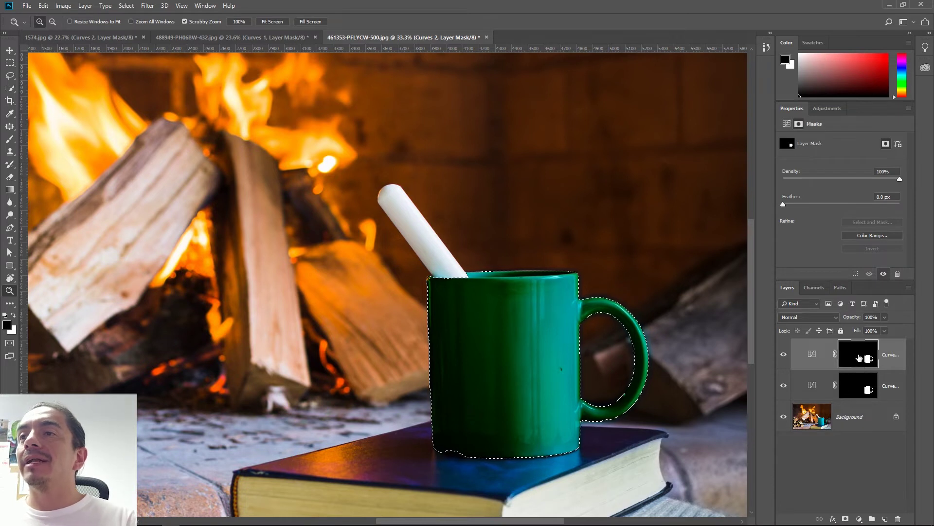
# Step: Add a mug-masked Black & White layer and lower its opacity
pyautogui.click(827, 108)
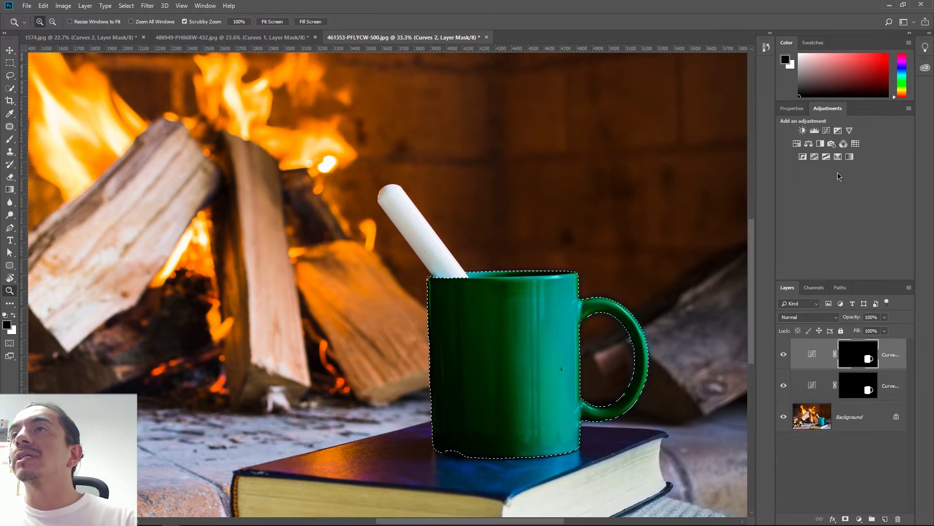
pyautogui.click(821, 144)
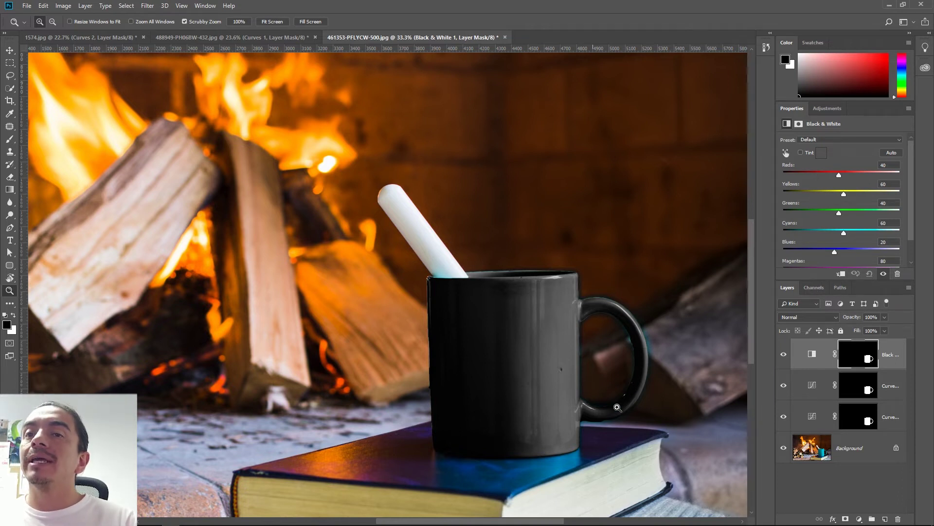
pyautogui.click(812, 354)
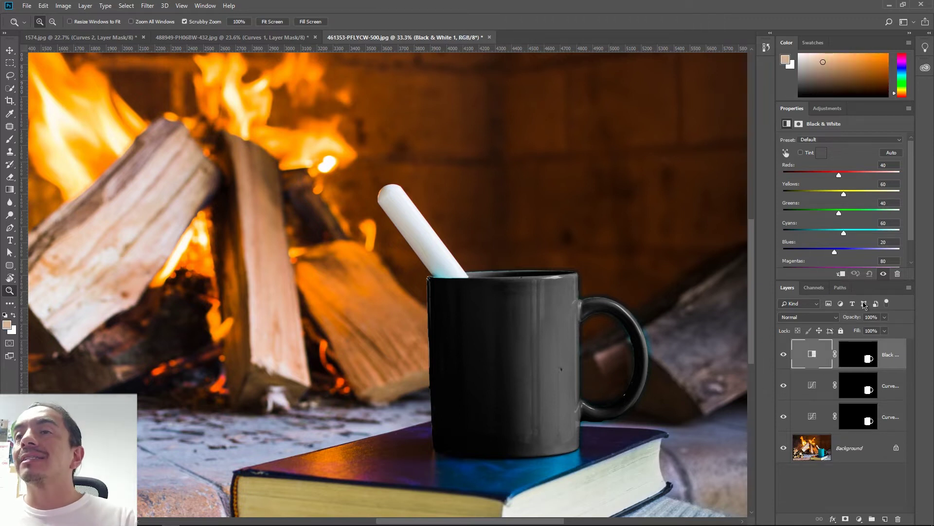
pyautogui.moveTo(855, 321); pyautogui.dragTo(846, 321)
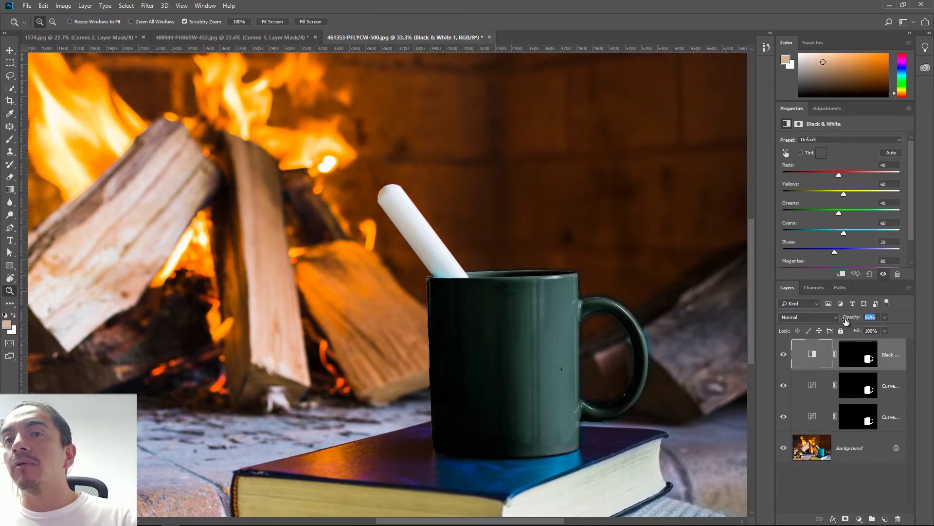
pyautogui.moveTo(836, 322); pyautogui.dragTo(790, 331)
# Step: Hide both Curves layers and set the Black & White opacity to 0%
pyautogui.click(783, 385)
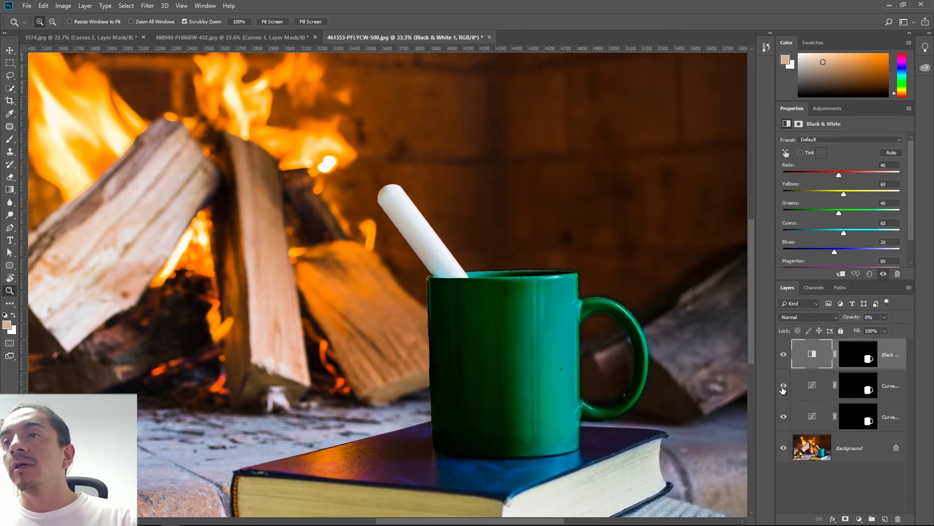
pyautogui.click(783, 416)
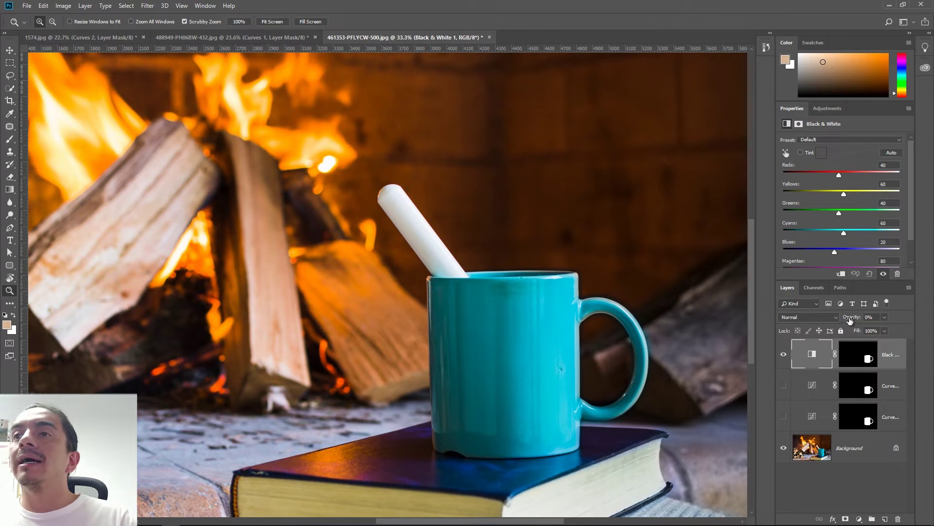
pyautogui.moveTo(851, 318); pyautogui.dragTo(895, 319)
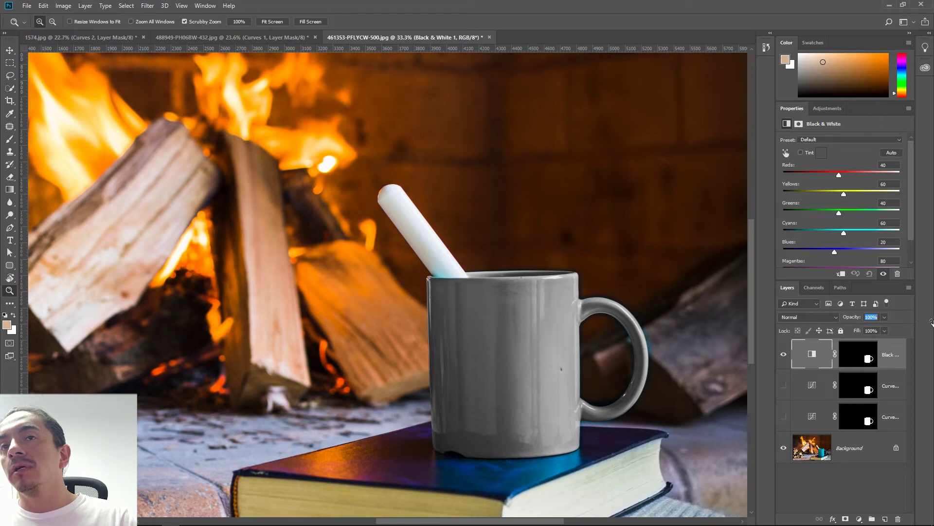
pyautogui.write('0')
pyautogui.press('Return')
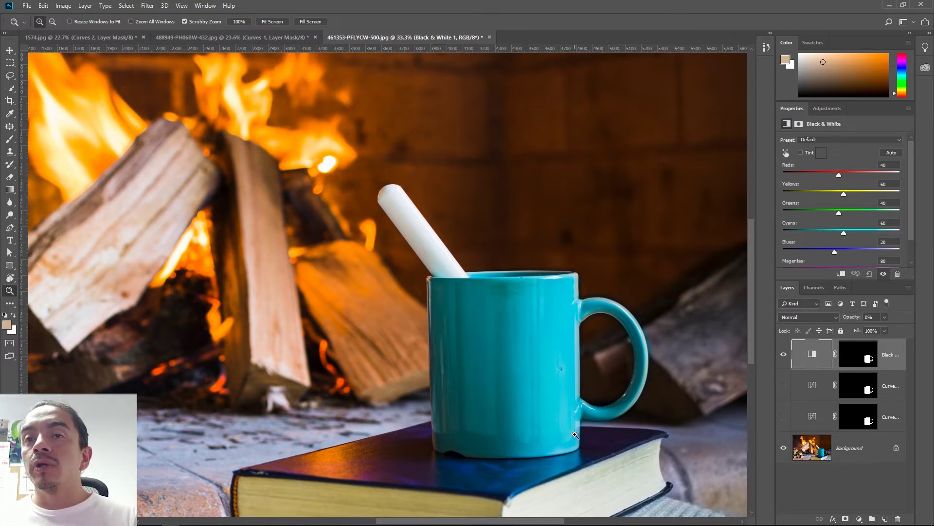
pyautogui.scroll(-5, 532, 402)
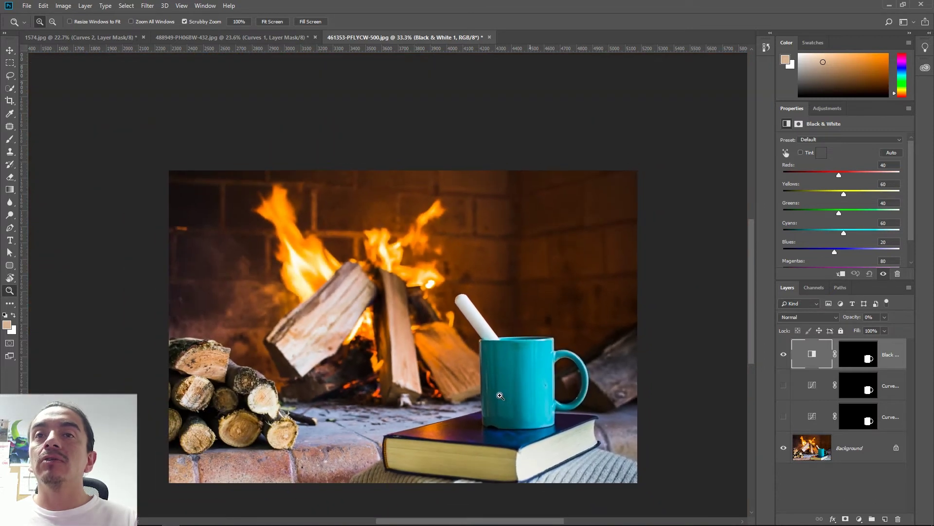
# Step: Add a Color Balance adjustment layer above the Background layer
pyautogui.scroll(1, 528, 399)
pyautogui.scroll(2, 526, 389)
pyautogui.scroll(-1, 527, 389)
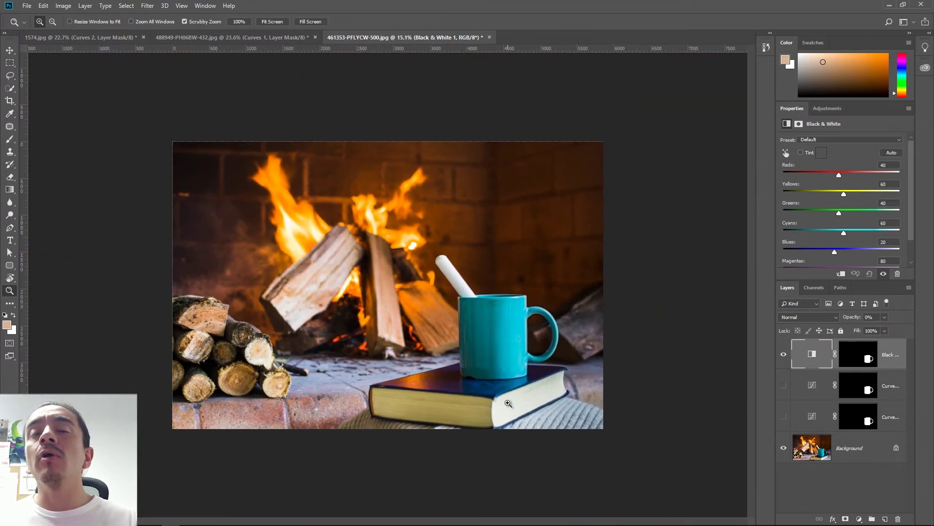
pyautogui.click(812, 447)
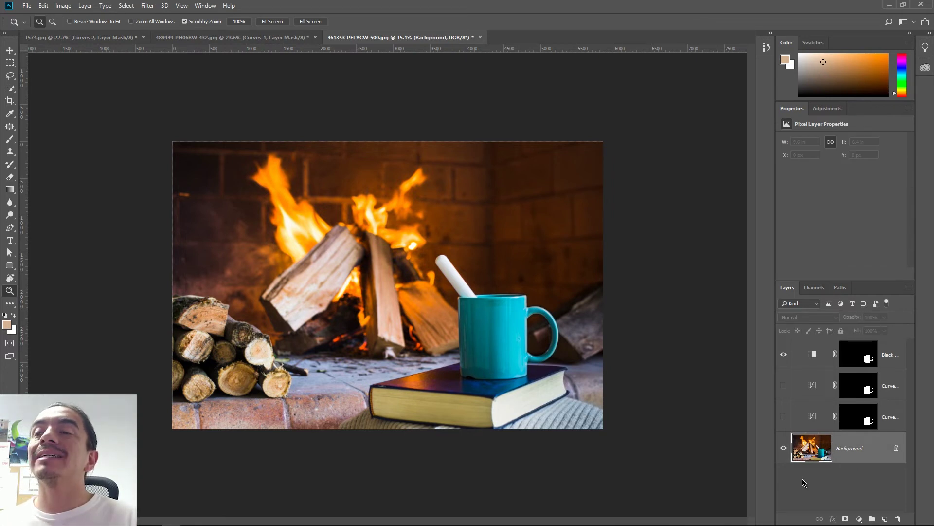
pyautogui.click(827, 108)
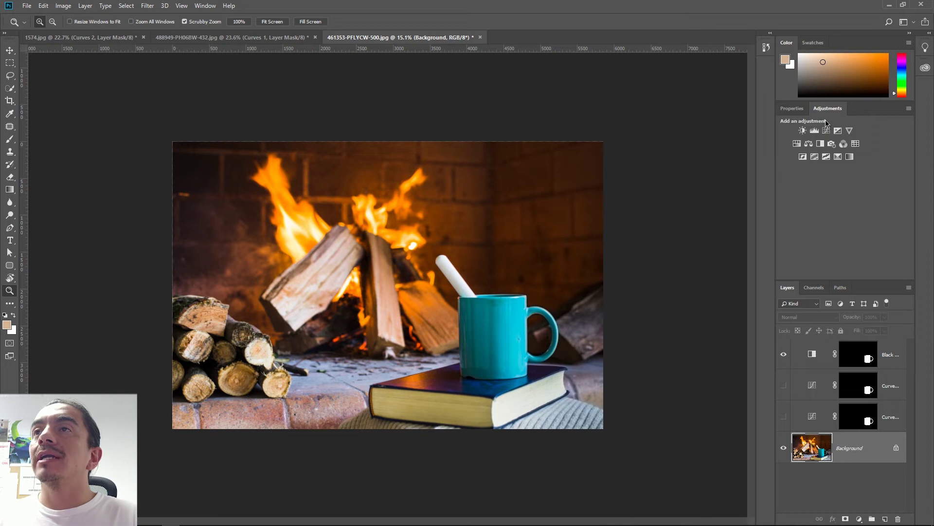
pyautogui.click(808, 144)
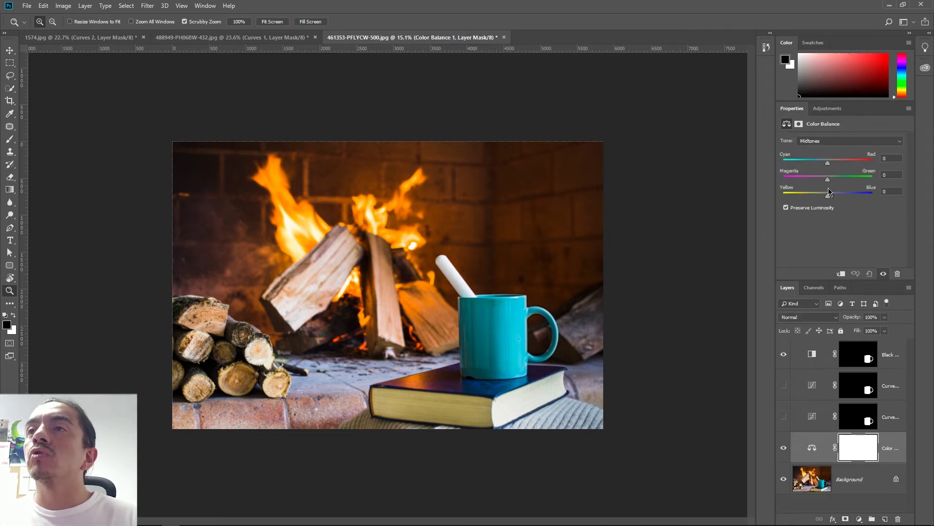
# Step: Set Color Balance midtones to Cyan/Red +47 and Yellow/Blue -43, then reload the mug selection
pyautogui.moveTo(832, 195); pyautogui.dragTo(823, 199)
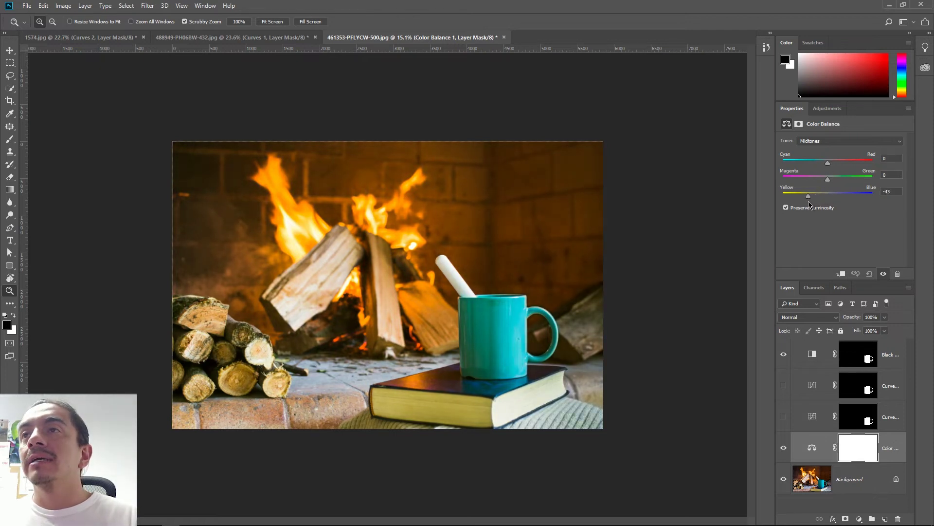
pyautogui.moveTo(828, 162); pyautogui.dragTo(849, 162)
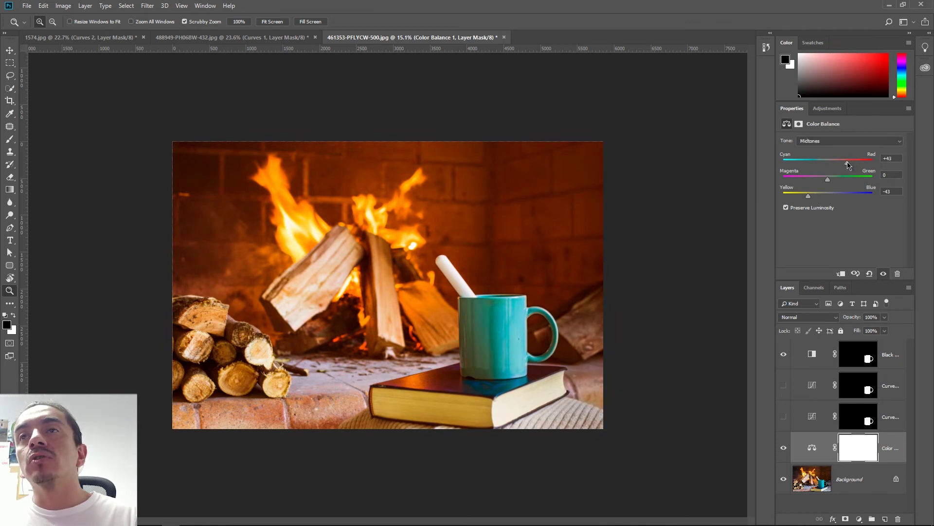
pyautogui.moveTo(850, 166); pyautogui.dragTo(849, 166)
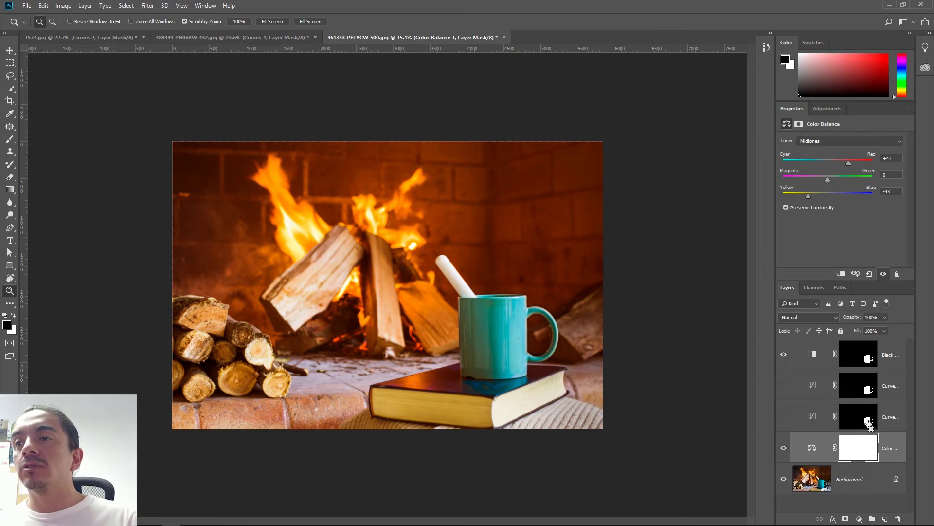
pyautogui.keyDown('ctrl'); pyautogui.click(869, 421); pyautogui.keyUp('ctrl')
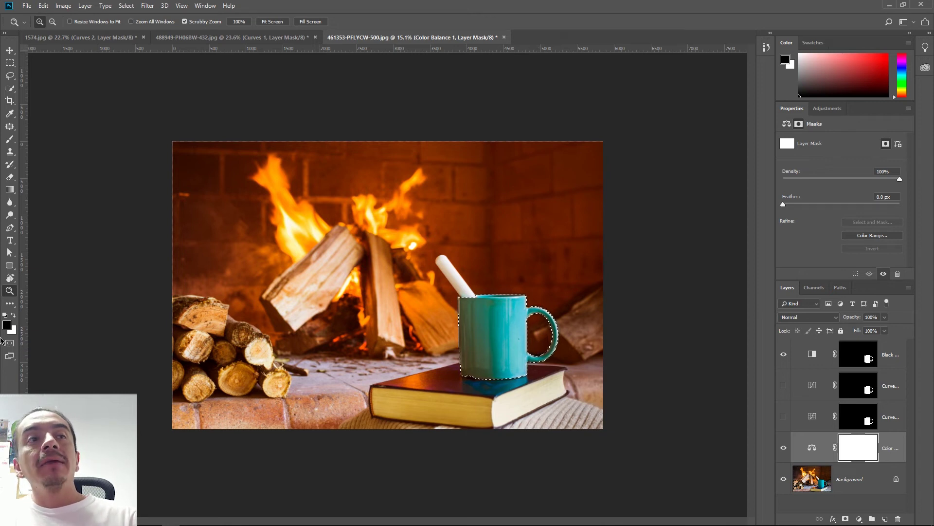
pyautogui.click(10, 326)
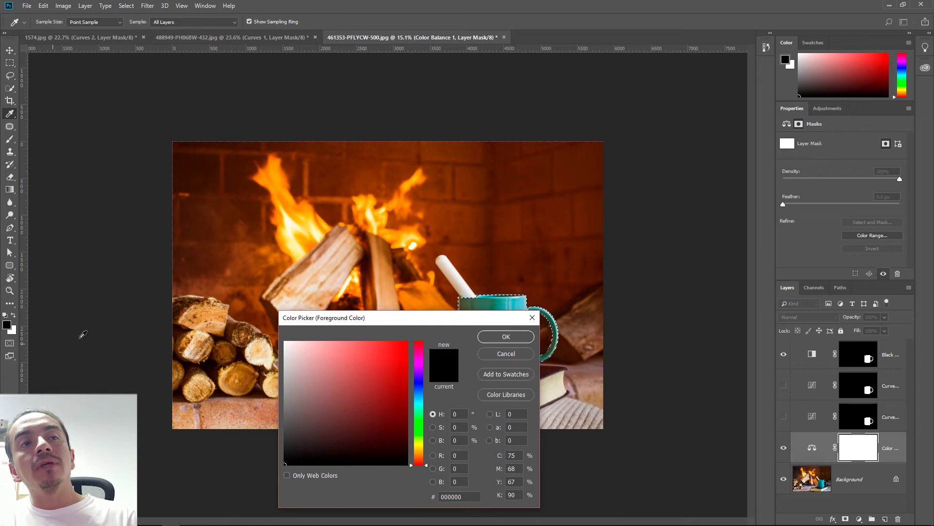
# Step: Fill the mug area of the Color Balance mask with black, deselect, and hide the Black & White layer
pyautogui.click(499, 337)
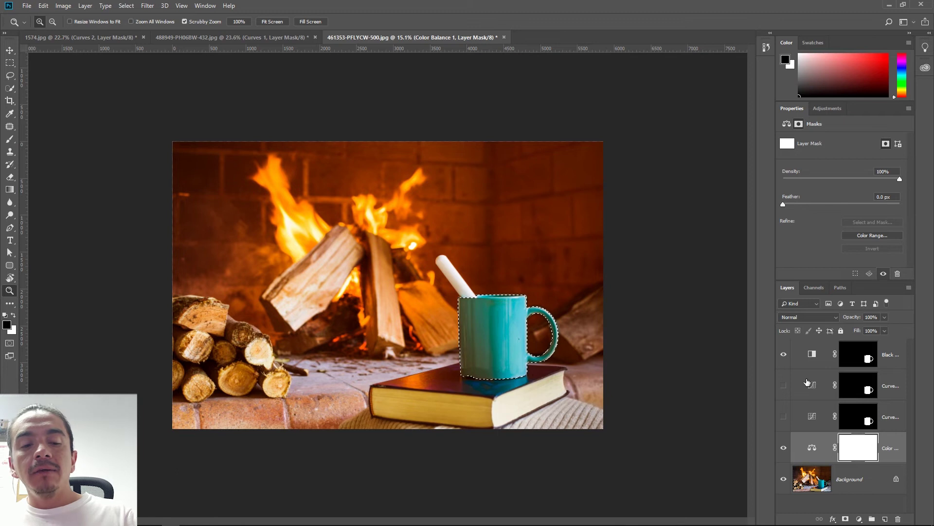
pyautogui.hotkey('alt', 'BackSpace')
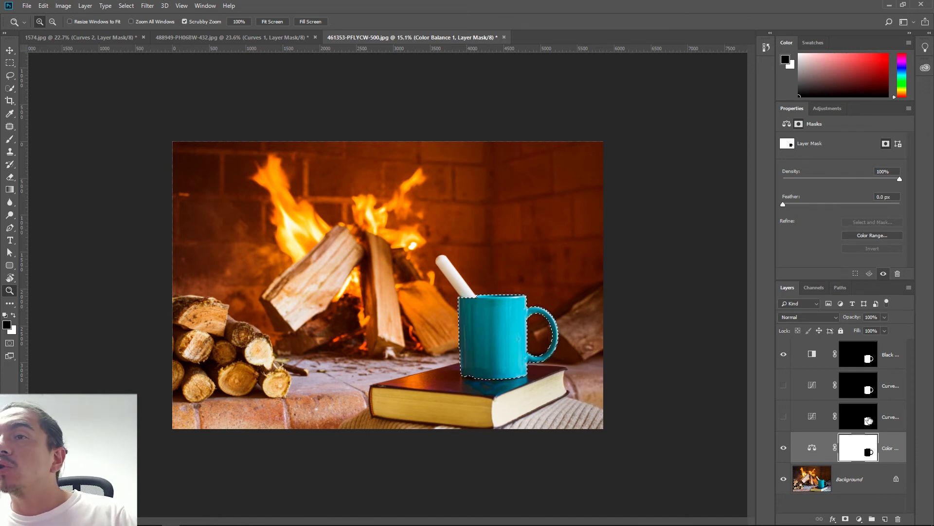
pyautogui.hotkey('ctrl', 'd')
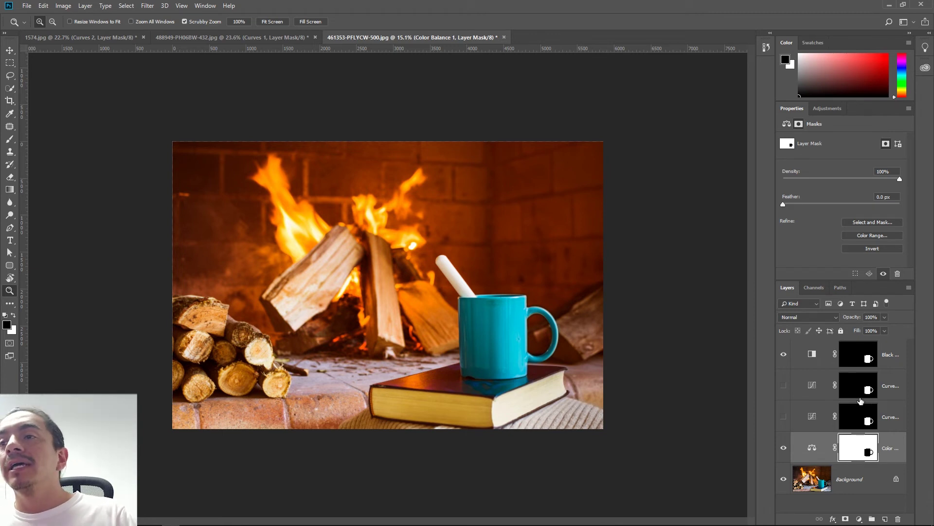
pyautogui.click(785, 355)
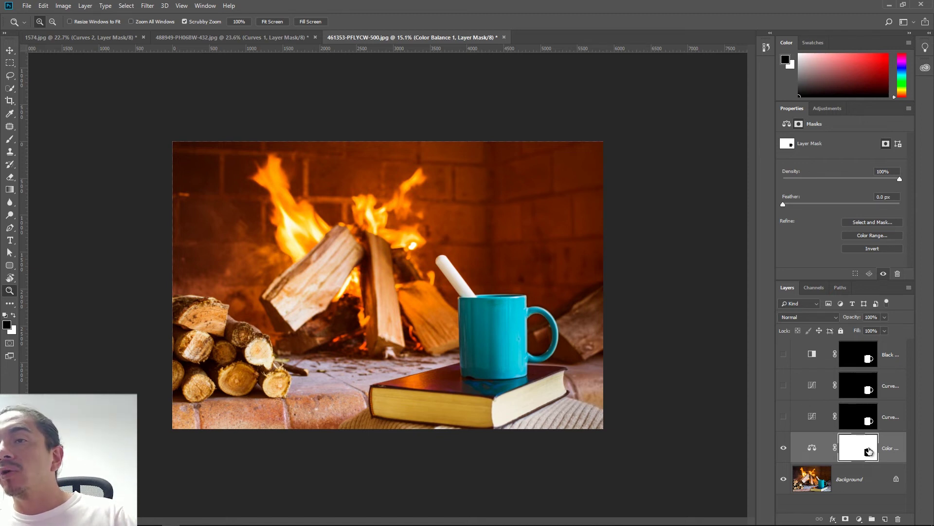
# Step: Try lower Color Balance opacities, keep full strength, and load its mask as a selection
pyautogui.click(821, 451)
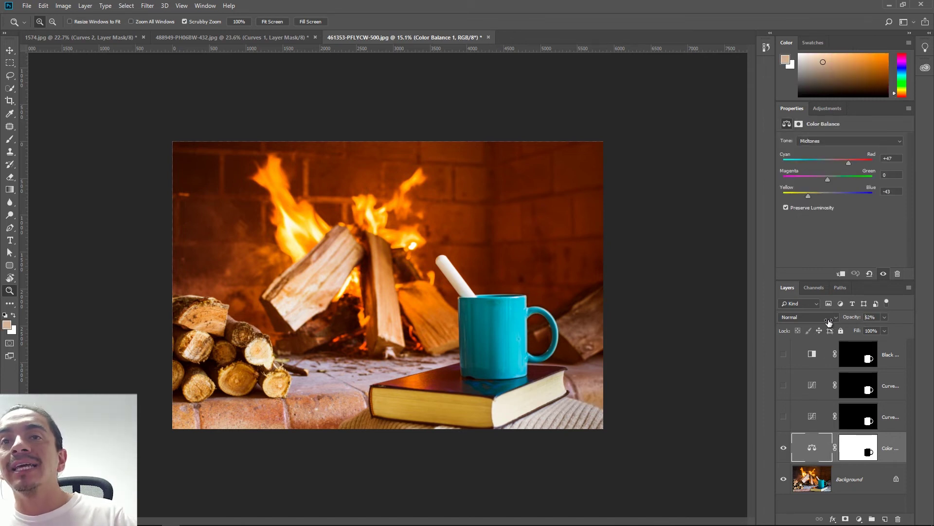
pyautogui.moveTo(823, 322)
pyautogui.mouseDown()
pyautogui.moveTo(806, 323)
pyautogui.moveTo(821, 328)
pyautogui.mouseUp()
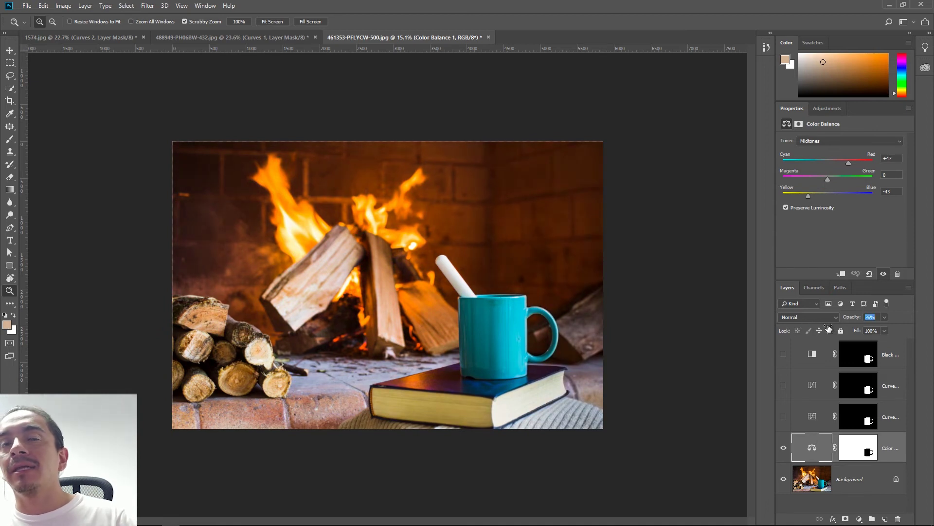
pyautogui.moveTo(844, 326)
pyautogui.mouseDown()
pyautogui.moveTo(797, 336)
pyautogui.moveTo(866, 327)
pyautogui.mouseUp()
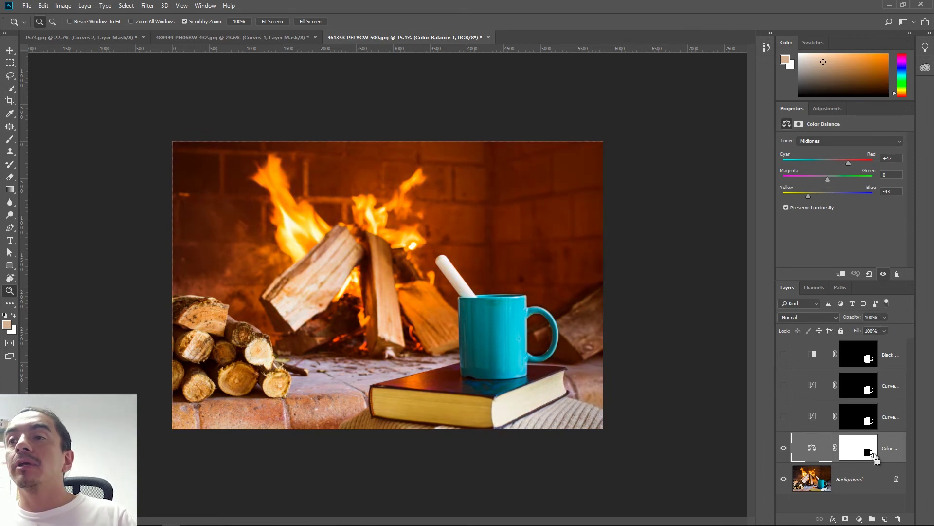
pyautogui.keyDown('ctrl'); pyautogui.click(876, 455); pyautogui.keyUp('ctrl')
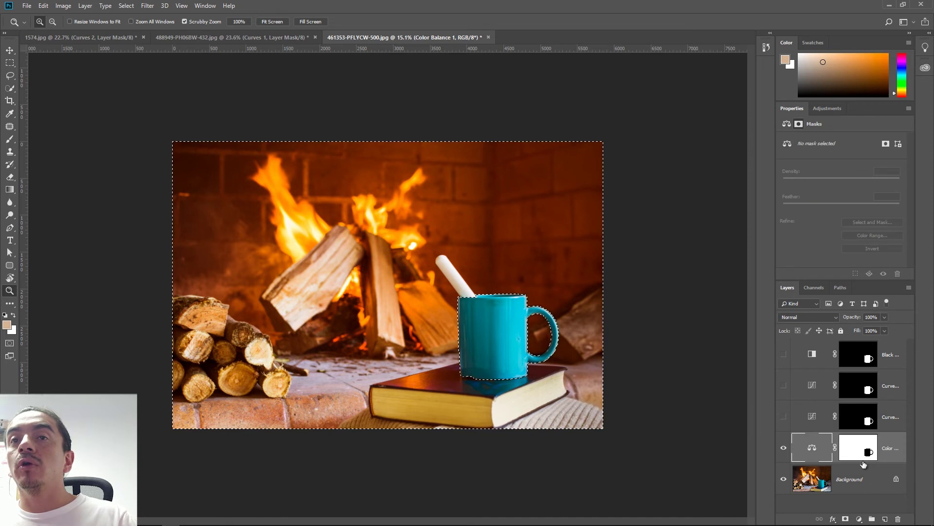
# Step: Add a mug-masked Hue/Saturation layer: Hue +82, Saturation +9, Lightness -28 for a deep purple mug
pyautogui.click(870, 423)
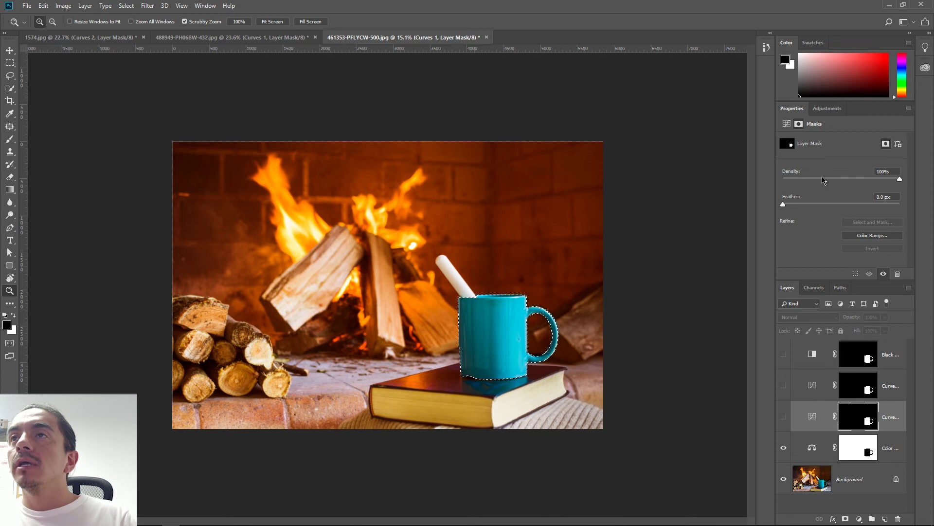
pyautogui.click(827, 108)
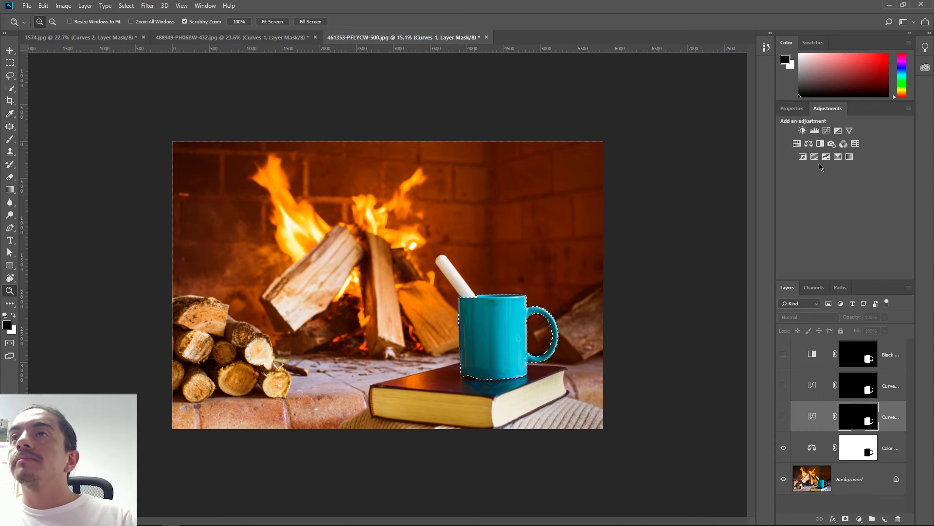
pyautogui.click(797, 144)
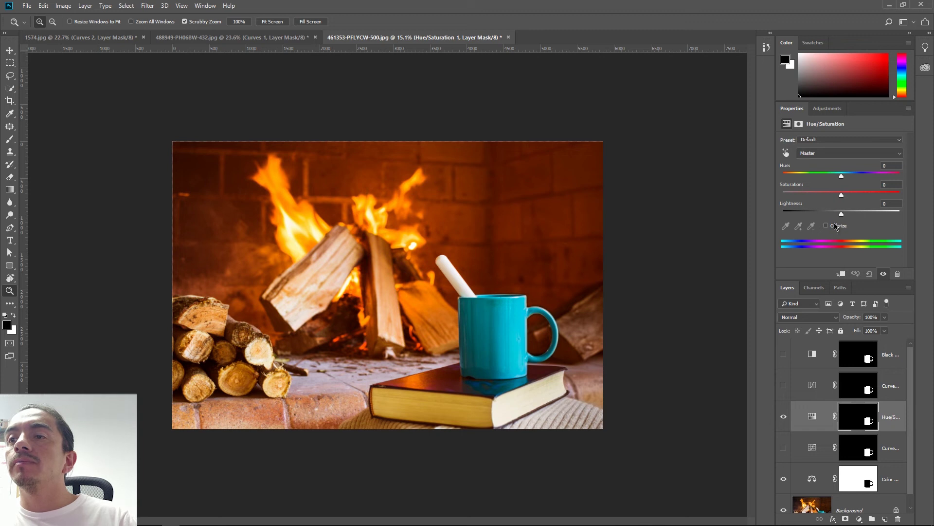
pyautogui.moveTo(840, 177)
pyautogui.mouseDown()
pyautogui.moveTo(804, 186)
pyautogui.moveTo(881, 175)
pyautogui.mouseUp()
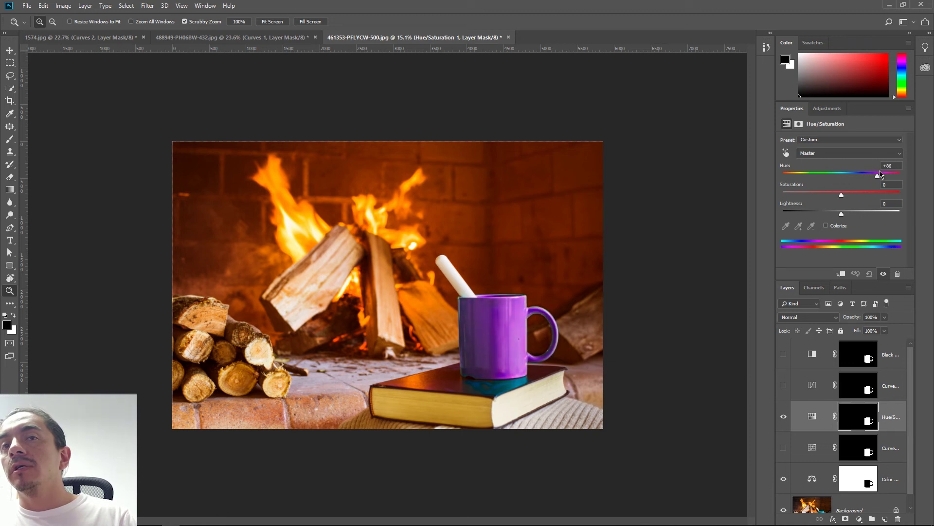
pyautogui.moveTo(881, 174)
pyautogui.mouseDown()
pyautogui.moveTo(814, 195)
pyautogui.moveTo(847, 195)
pyautogui.moveTo(845, 222)
pyautogui.moveTo(825, 221)
pyautogui.mouseUp()
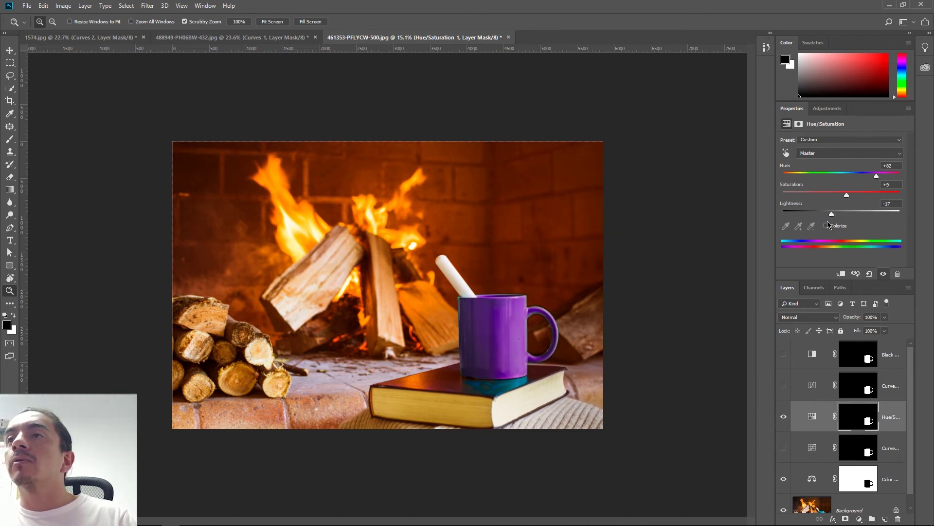
pyautogui.moveTo(612, 344); pyautogui.dragTo(587, 355)
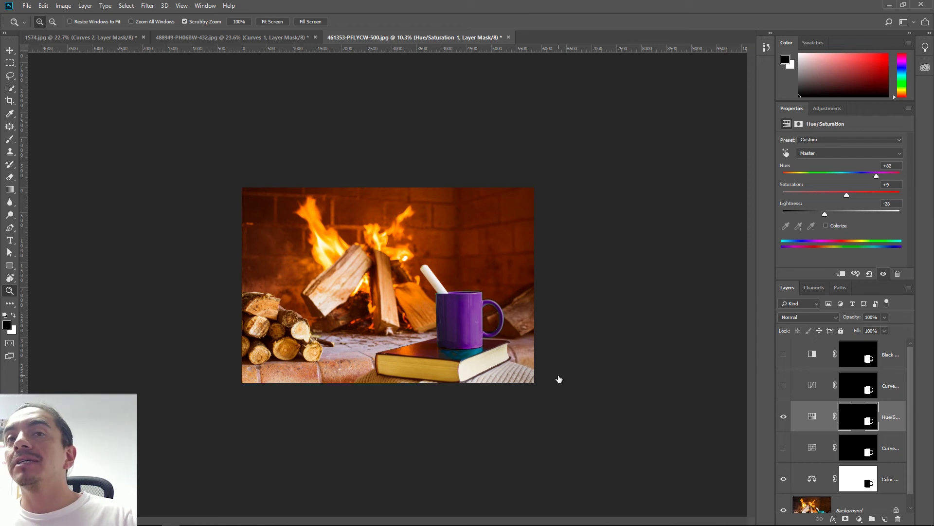
# Step: Load the Color Balance, Hue/Saturation, then Curves masks as selections, ending with the mug selected
pyautogui.moveTo(911, 410); pyautogui.dragTo(912, 485)
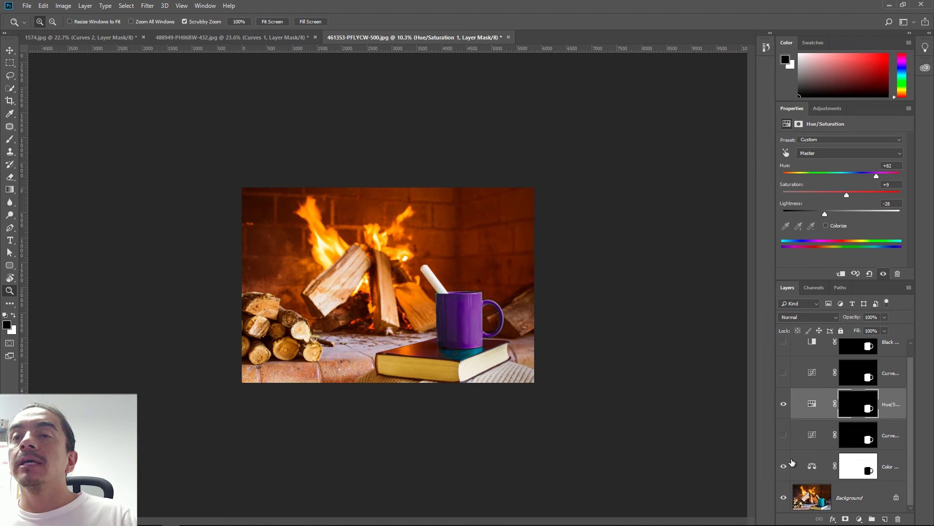
pyautogui.moveTo(909, 468); pyautogui.dragTo(912, 436)
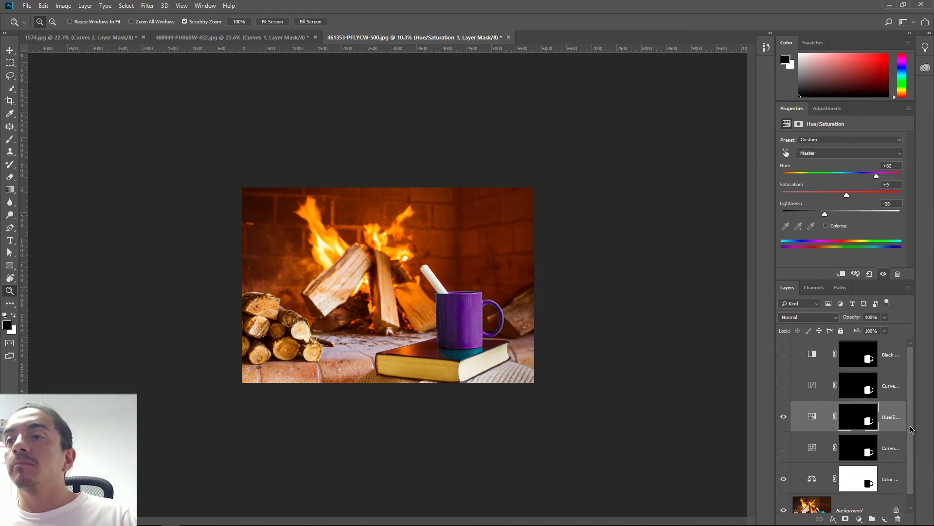
pyautogui.scroll(-1, 797, 424)
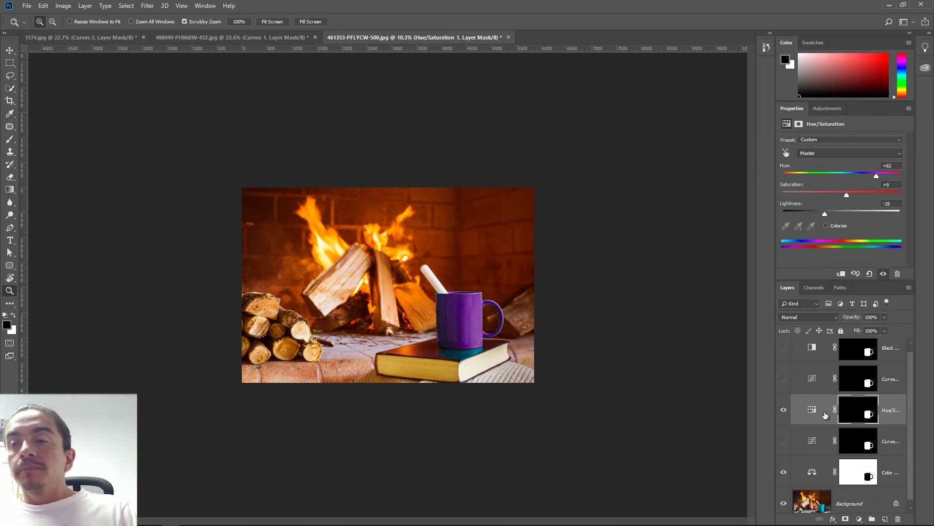
pyautogui.press('v')
pyautogui.moveTo(878, 476); pyautogui.dragTo(867, 478)
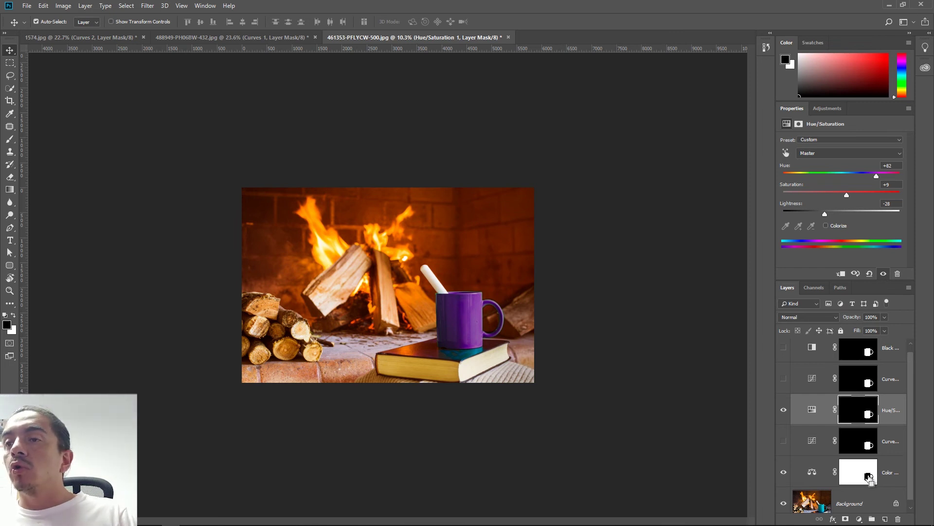
pyautogui.keyDown('ctrl'); pyautogui.click(869, 477); pyautogui.keyUp('ctrl')
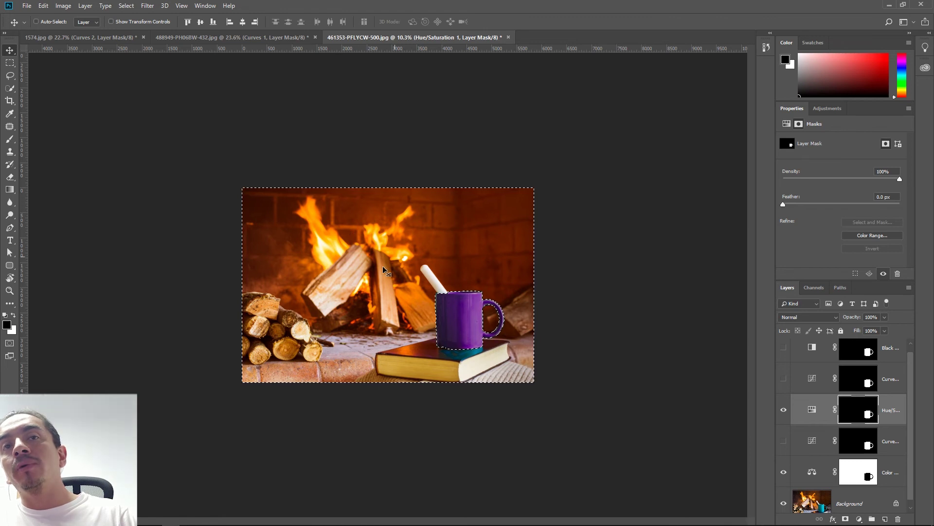
pyautogui.moveTo(869, 428); pyautogui.dragTo(868, 416)
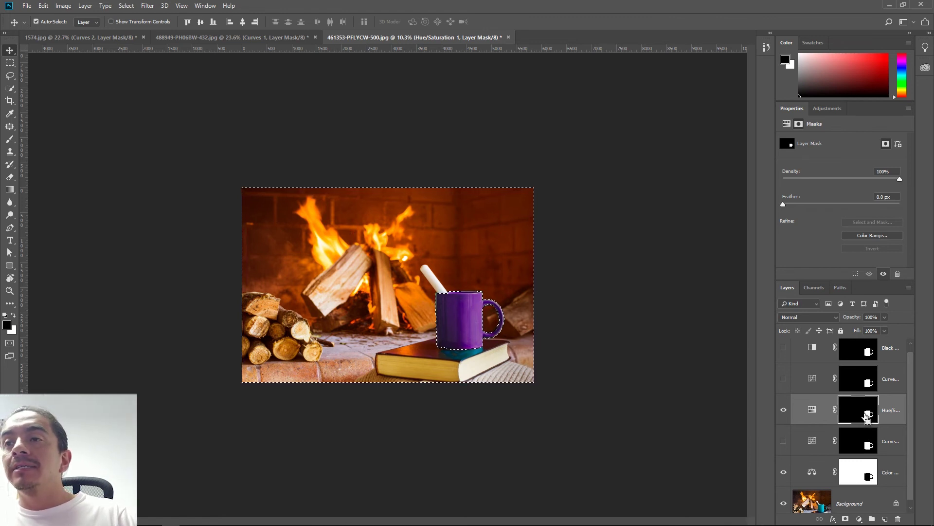
pyautogui.keyDown('ctrl'); pyautogui.click(868, 416); pyautogui.keyUp('ctrl')
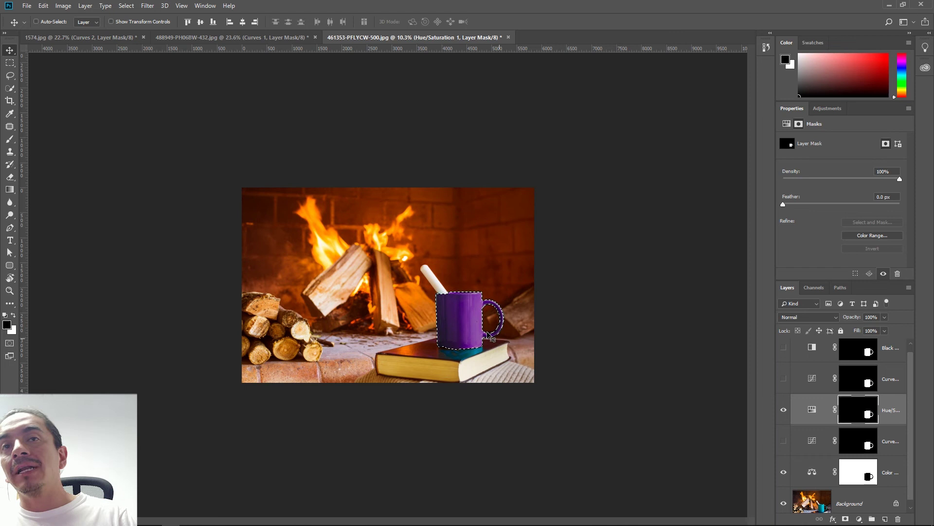
pyautogui.keyDown('ctrl'); pyautogui.click(860, 477); pyautogui.keyUp('ctrl')
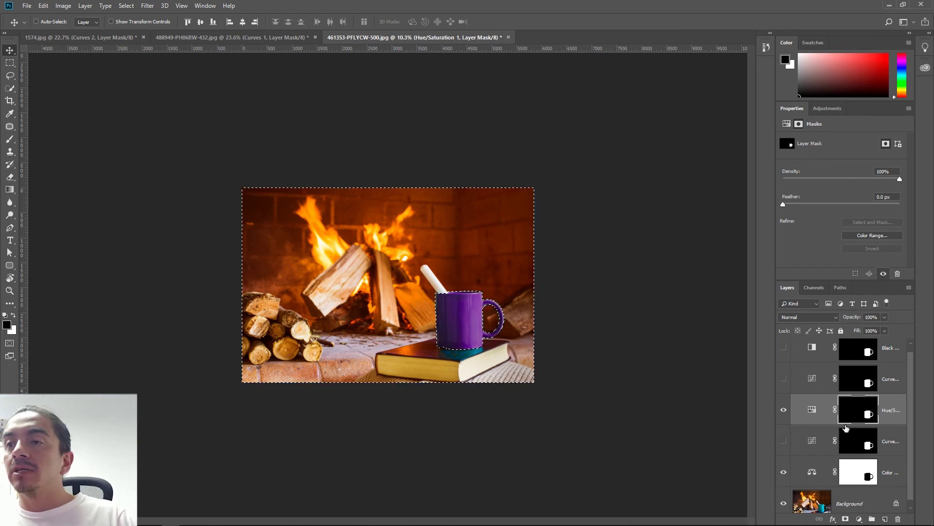
pyautogui.keyDown('ctrl'); pyautogui.click(871, 448); pyautogui.keyUp('ctrl')
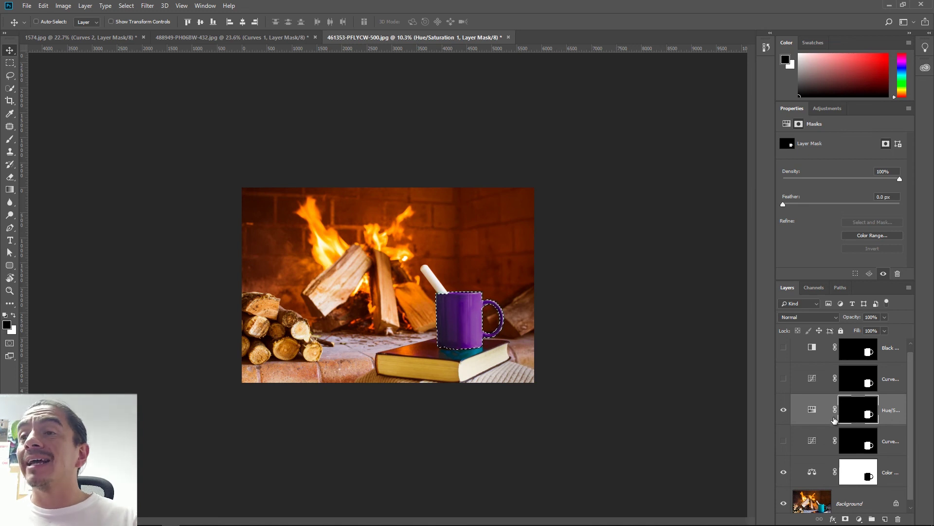
# Step: Add a mug-masked Curves layer with an S-curve, then reload the mug selection from its mask
pyautogui.click(828, 108)
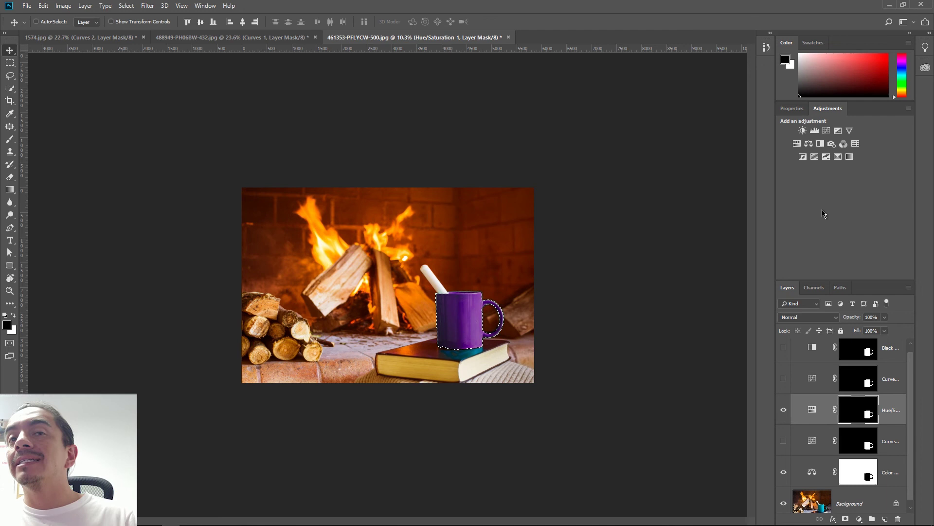
pyautogui.click(826, 132)
pyautogui.click(850, 209)
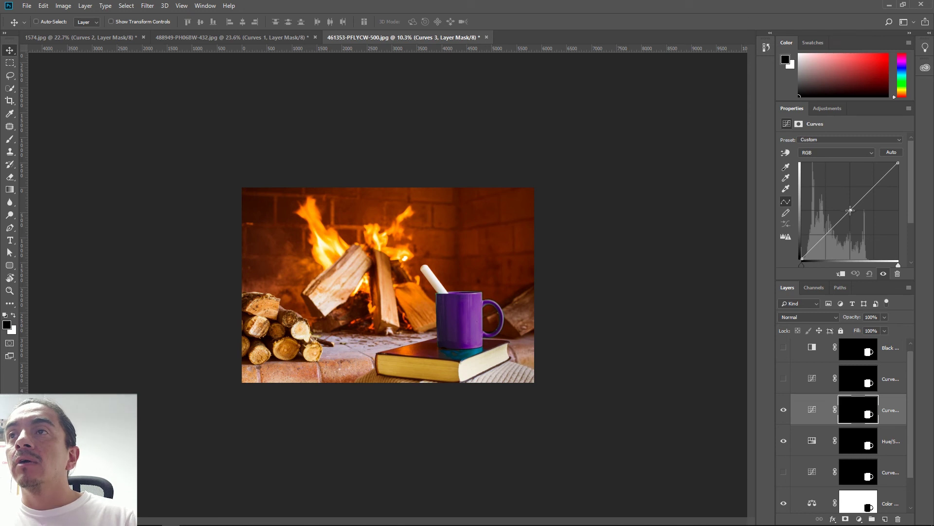
pyautogui.moveTo(831, 230); pyautogui.dragTo(830, 242)
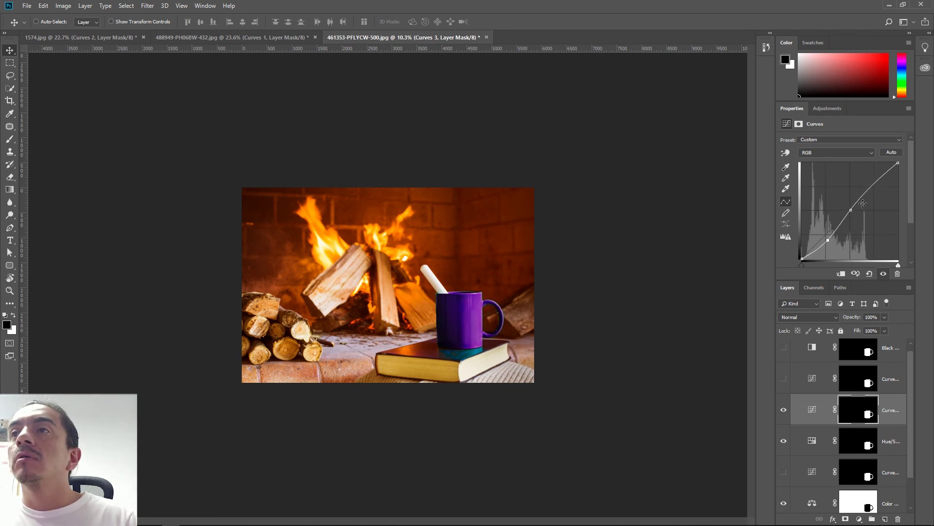
pyautogui.moveTo(868, 190); pyautogui.dragTo(869, 183)
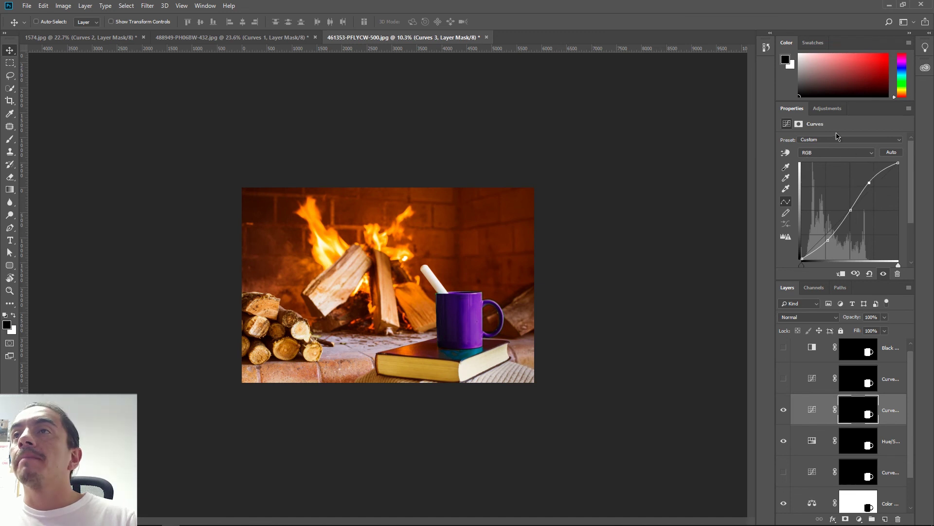
pyautogui.click(828, 108)
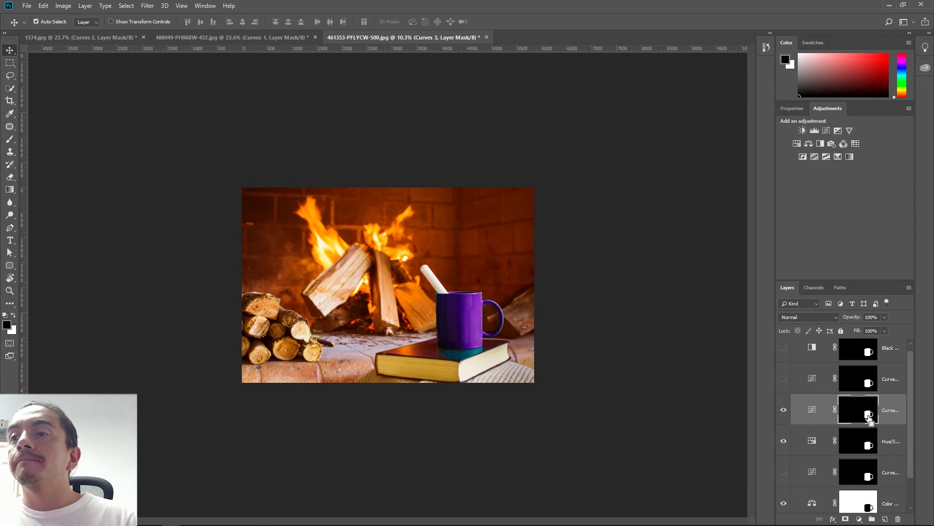
pyautogui.keyDown('ctrl'); pyautogui.click(869, 415); pyautogui.keyUp('ctrl')
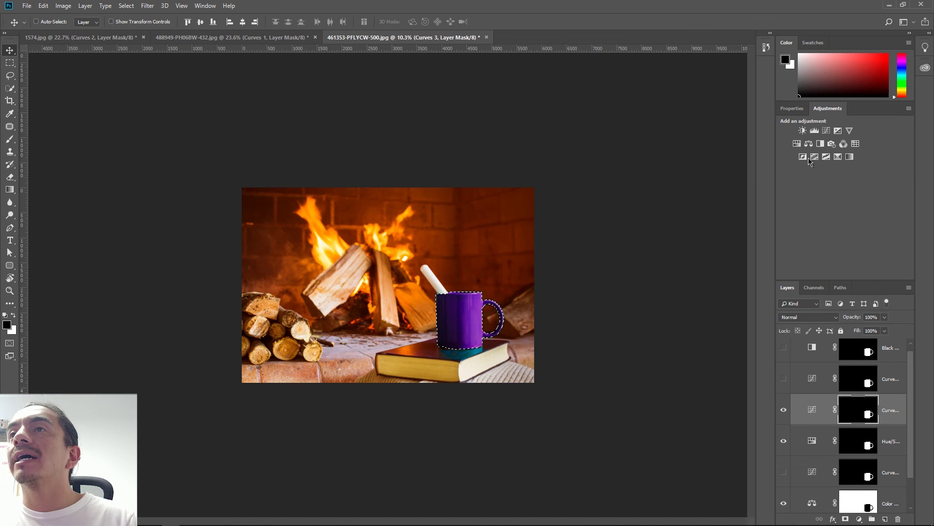
# Step: Add a mug-masked Color Balance layer: Midtones Cyan–Red +78, Magenta–Green -54, Yellow–Blue -57
pyautogui.click(809, 143)
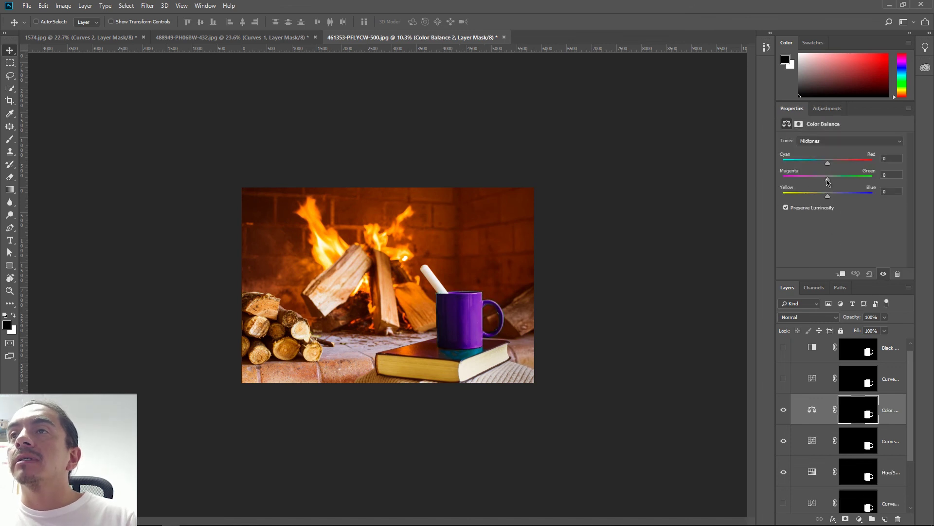
pyautogui.moveTo(829, 197)
pyautogui.mouseDown()
pyautogui.moveTo(809, 197)
pyautogui.moveTo(804, 209)
pyautogui.mouseUp()
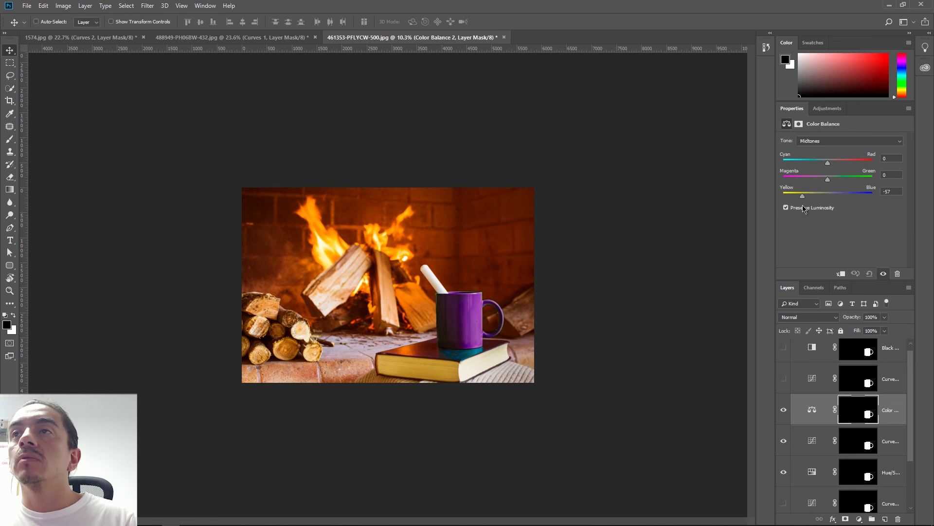
pyautogui.moveTo(828, 163); pyautogui.dragTo(859, 164)
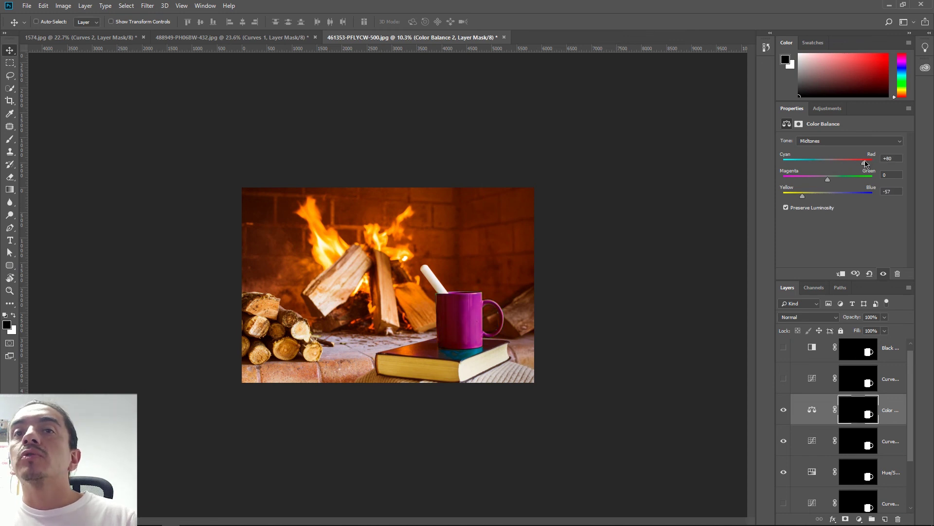
pyautogui.moveTo(828, 177); pyautogui.dragTo(805, 184)
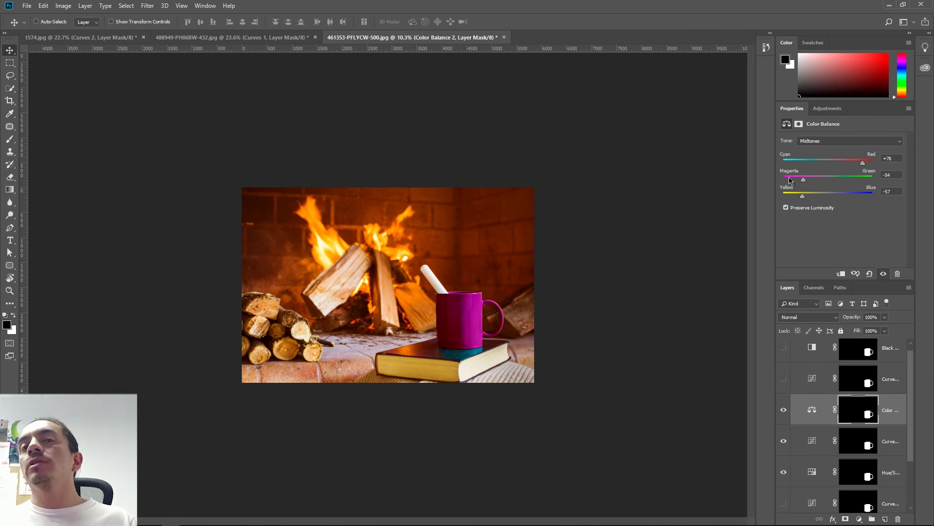